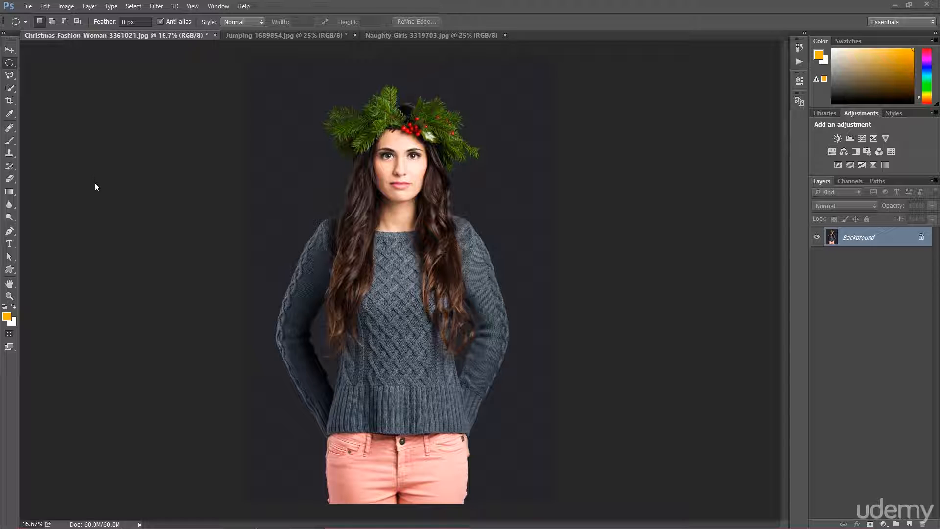
- Draw a series of single elliptical selections over the woman, each replacing the previous one, and clear the selection
right_click(9, 63)
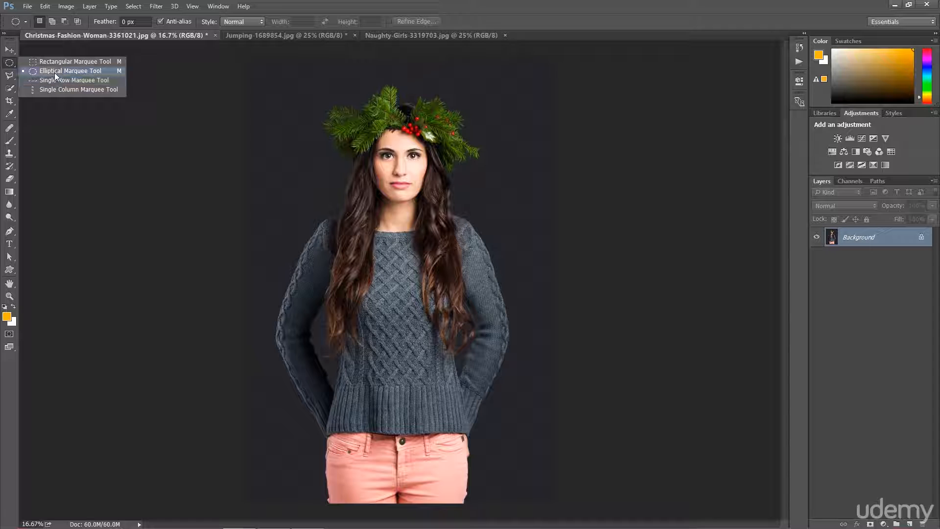
click(59, 72)
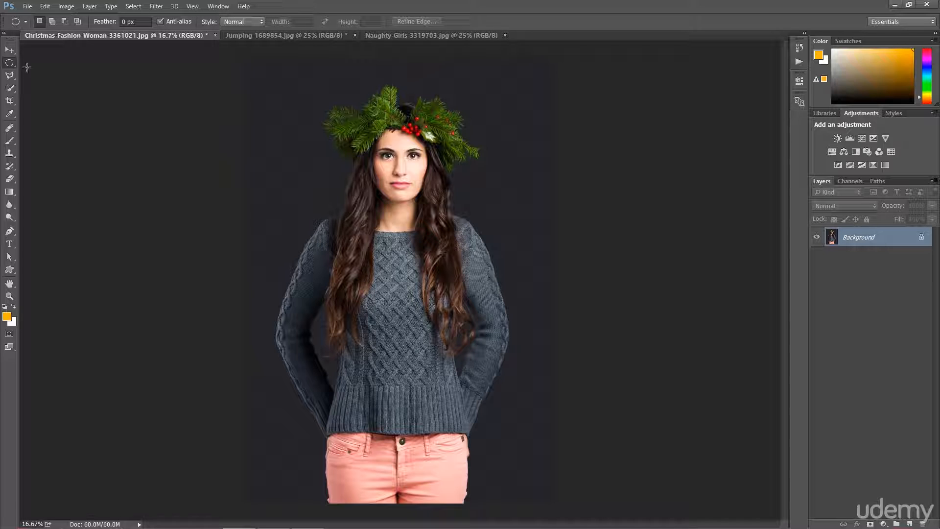
right_click(8, 63)
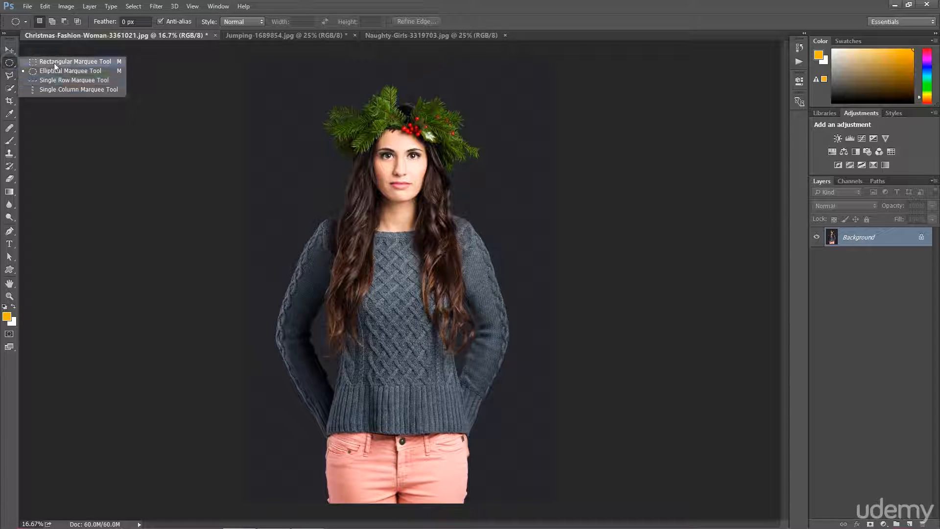
click(52, 71)
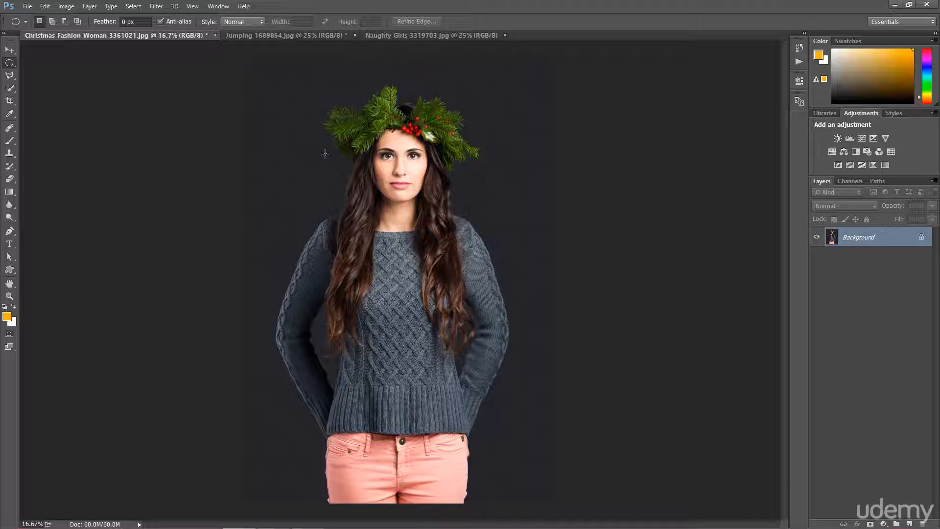
drag(299, 103, 482, 231)
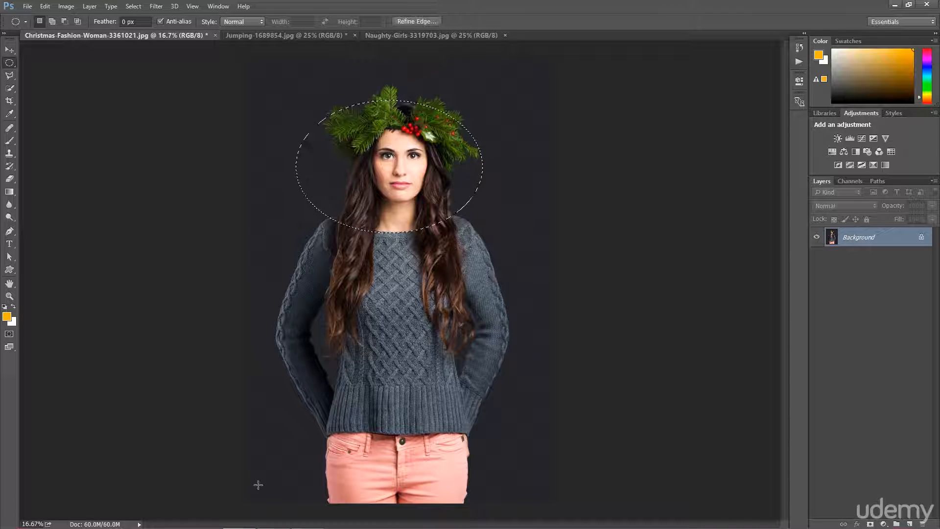
drag(290, 264, 489, 420)
drag(298, 127, 445, 310)
drag(268, 89, 353, 198)
drag(415, 303, 486, 436)
drag(385, 173, 471, 265)
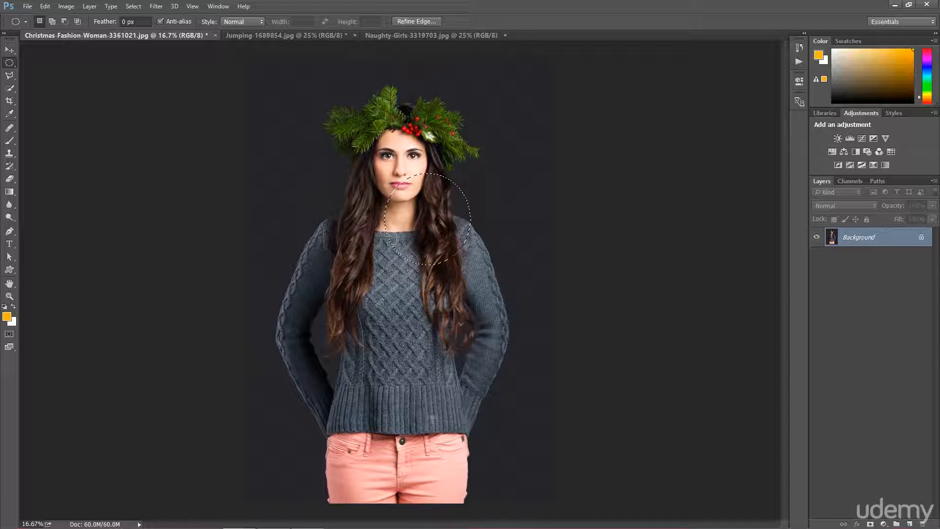
click(312, 178)
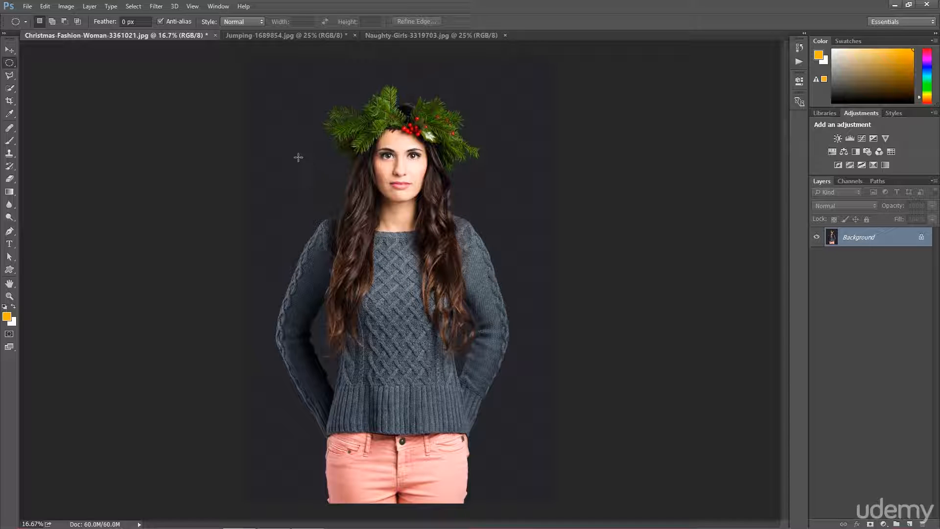
- Combine five separate ellipses across the portrait in Add to Selection mode, and clear the resulting selection in New Selection mode
click(54, 22)
mouse_move(268, 73)
mouse_down()
mouse_move(326, 173)
mouse_move(350, 182)
mouse_up()
mouse_move(400, 102)
mouse_down()
mouse_move(490, 246)
mouse_move(501, 239)
mouse_up()
drag(324, 237, 454, 363)
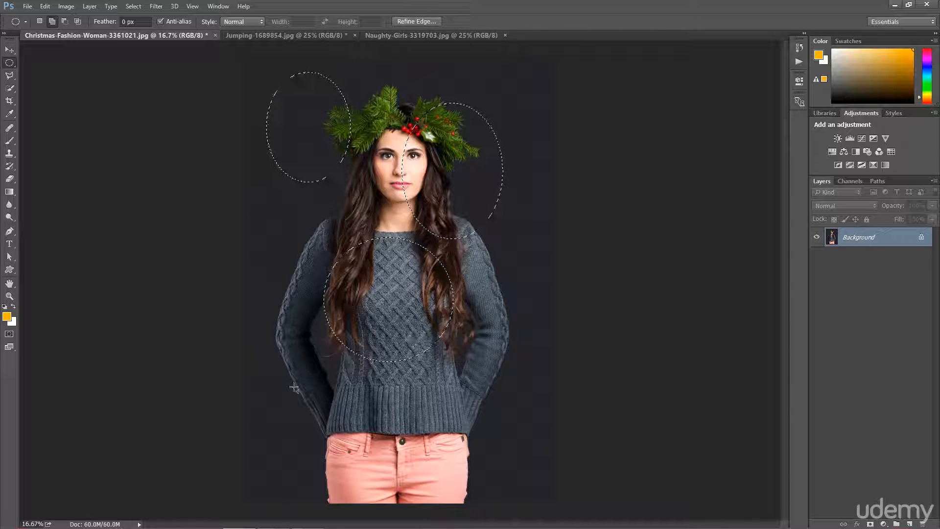
drag(268, 390, 372, 480)
drag(414, 400, 507, 481)
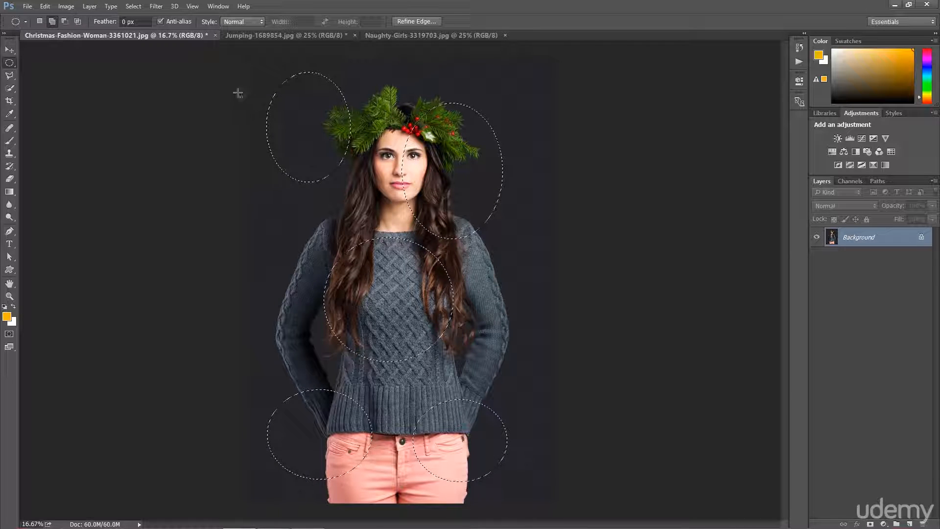
click(43, 21)
click(264, 171)
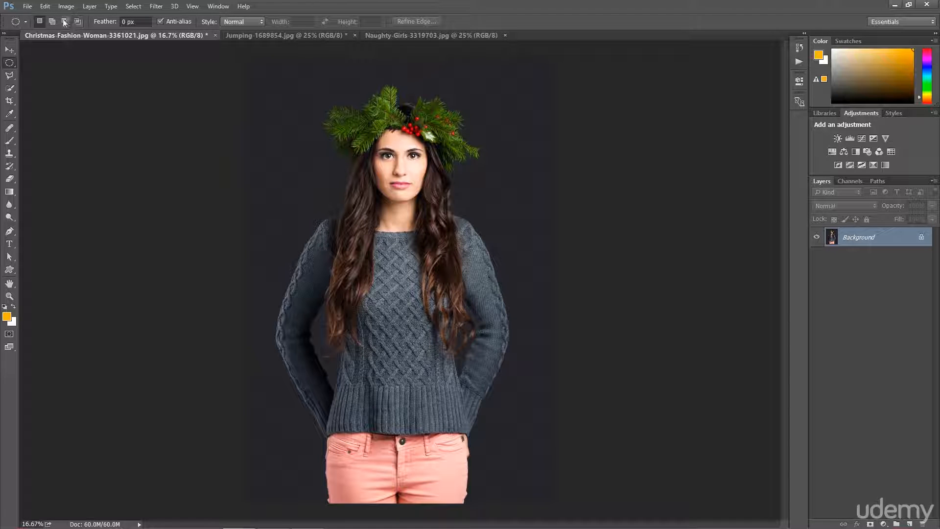
- Subtract overlapping ellipses from an elliptical selection over the woman's head to leave a crescent, and clear the selection in New Selection mode
click(64, 22)
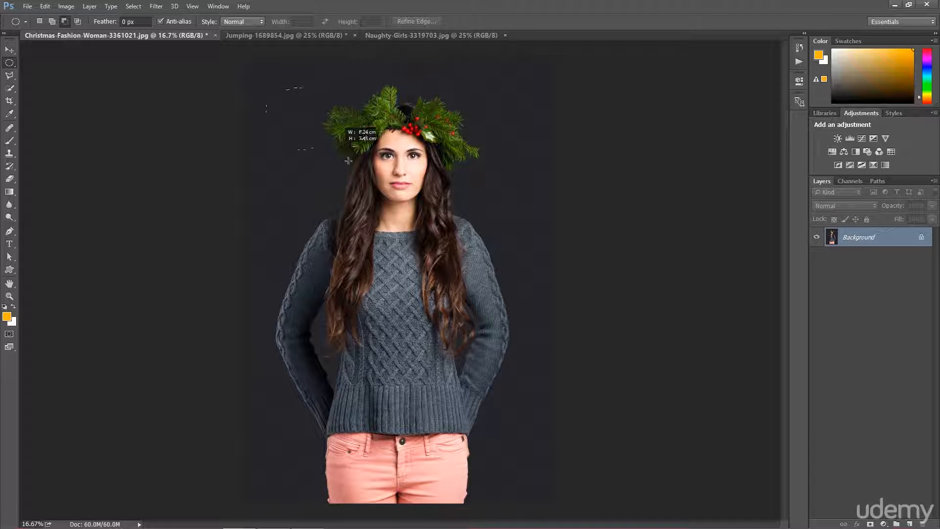
drag(409, 229, 409, 228)
drag(304, 315, 412, 175)
drag(298, 308, 419, 155)
drag(461, 102, 530, 382)
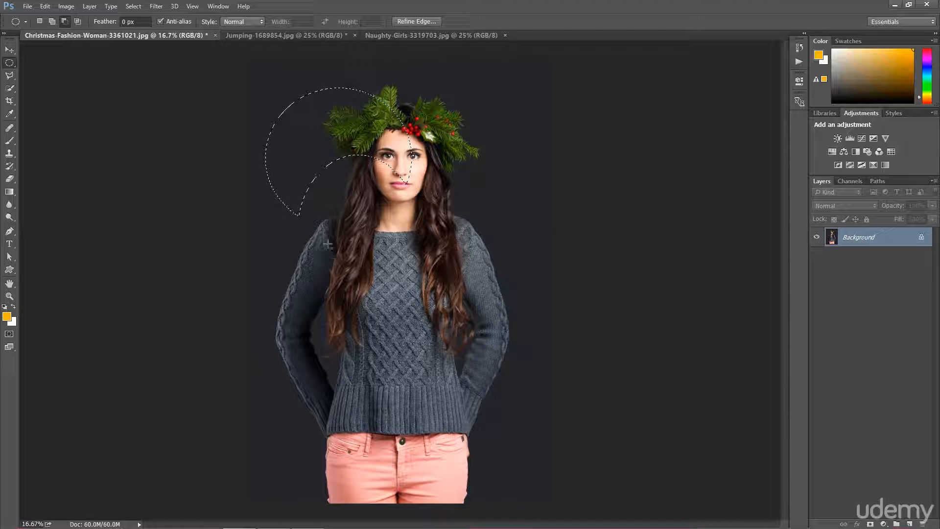
drag(354, 354, 260, 210)
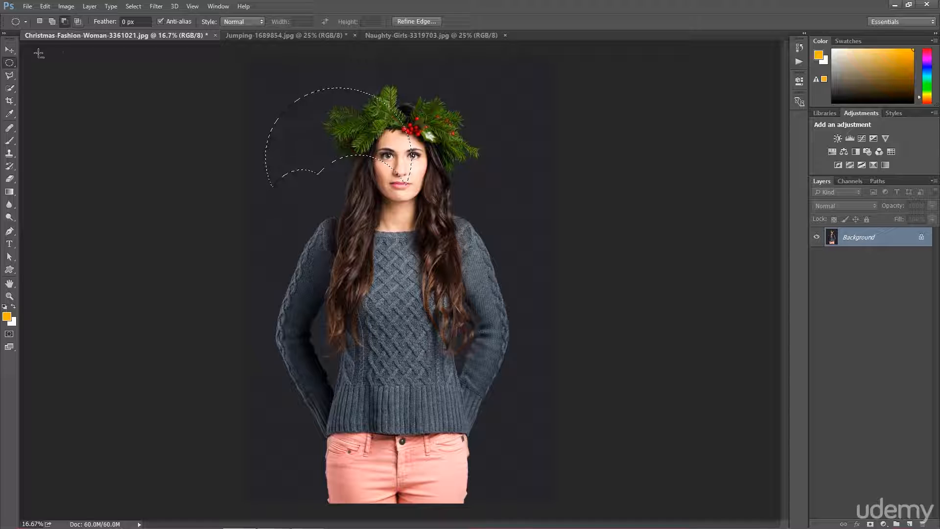
click(39, 21)
click(204, 143)
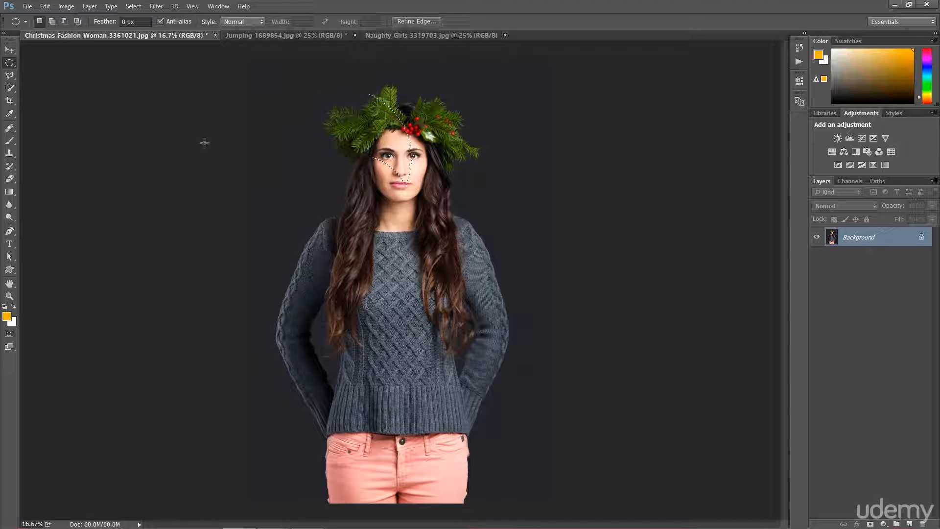
- Intersect two overlapping ellipses around the woman's head and chest to keep only their shared area, and clear the selection
click(78, 21)
mouse_move(260, 90)
mouse_down()
mouse_move(477, 245)
mouse_move(498, 278)
mouse_up()
drag(369, 367, 518, 197)
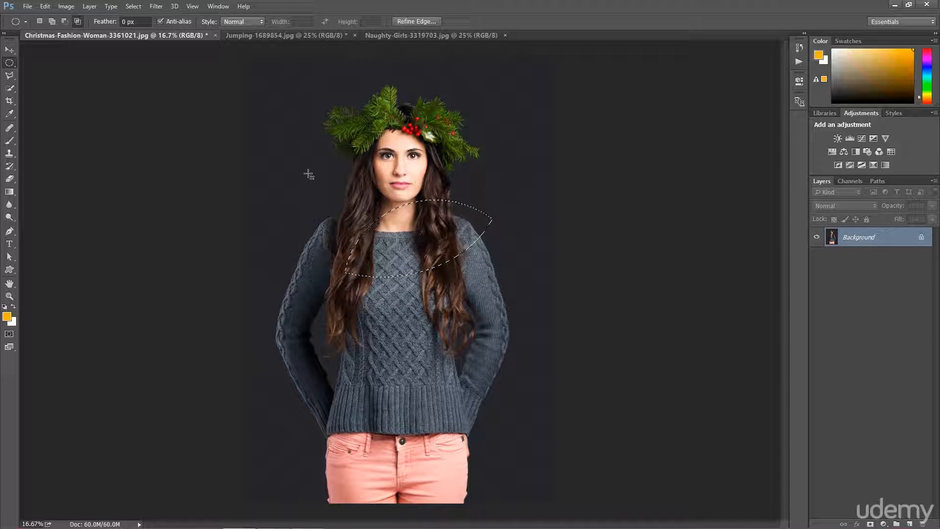
click(41, 22)
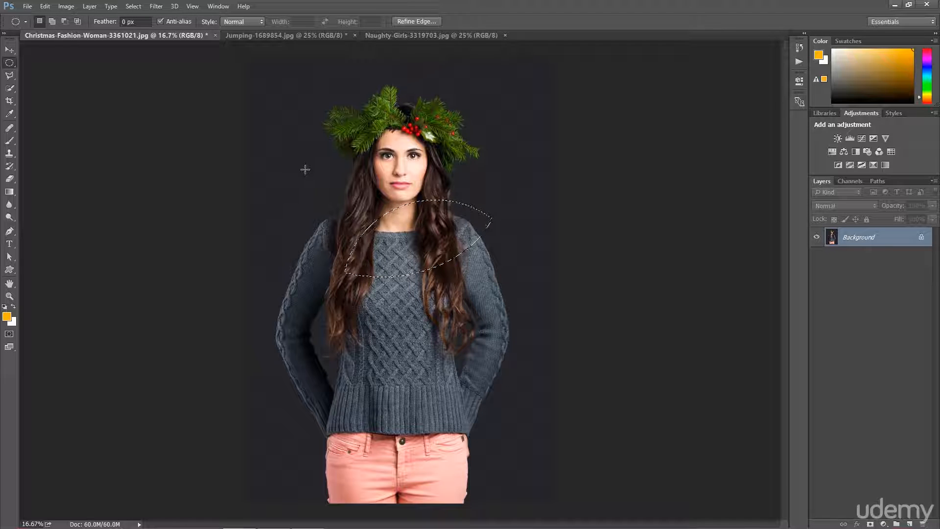
click(305, 170)
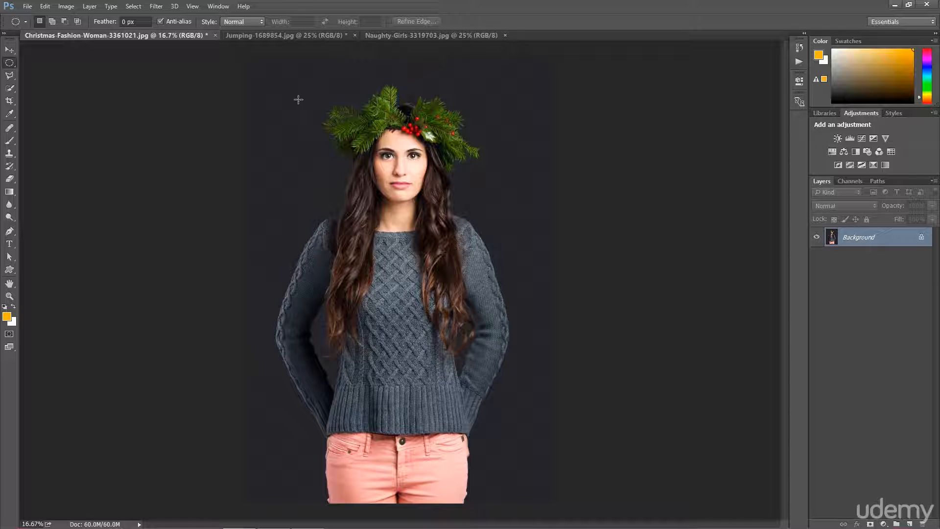
- Copy a hard-edged elliptical selection of the woman's head and torso to a new layer and hide the Background
drag(298, 90, 501, 381)
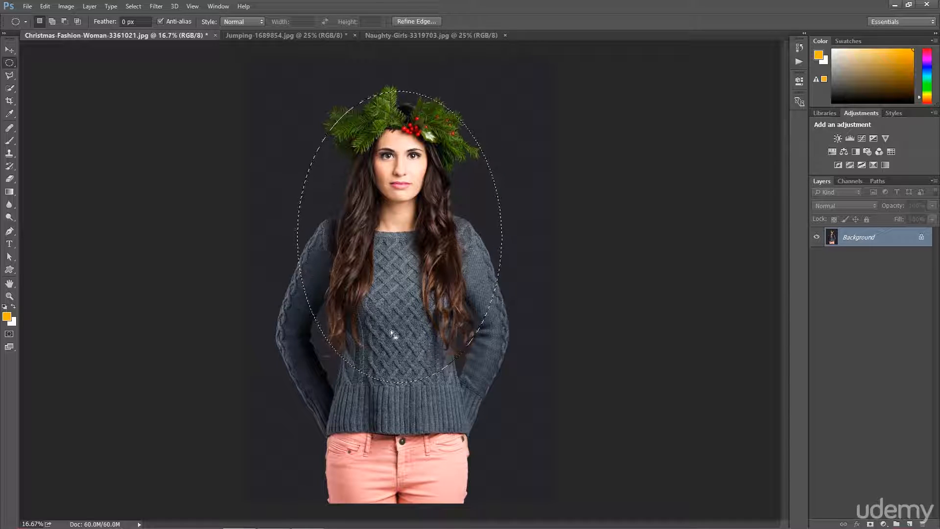
right_click(285, 129)
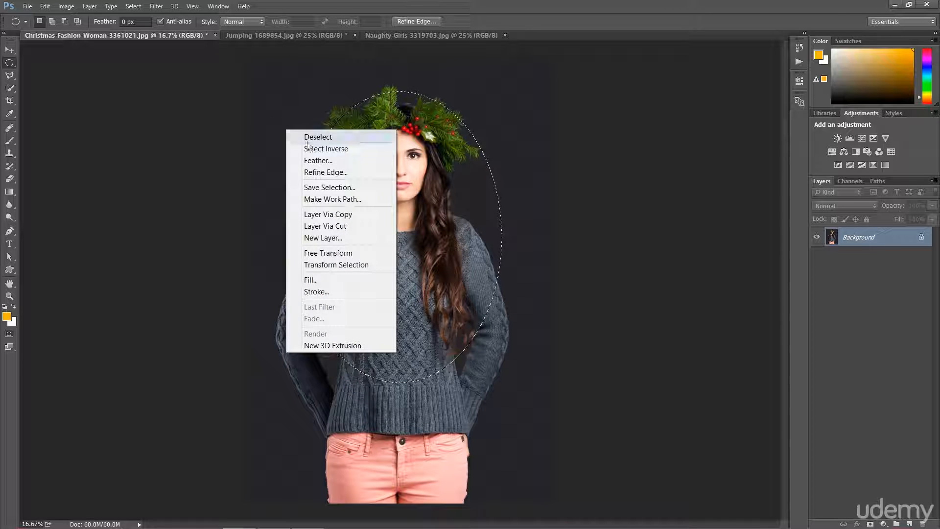
click(337, 221)
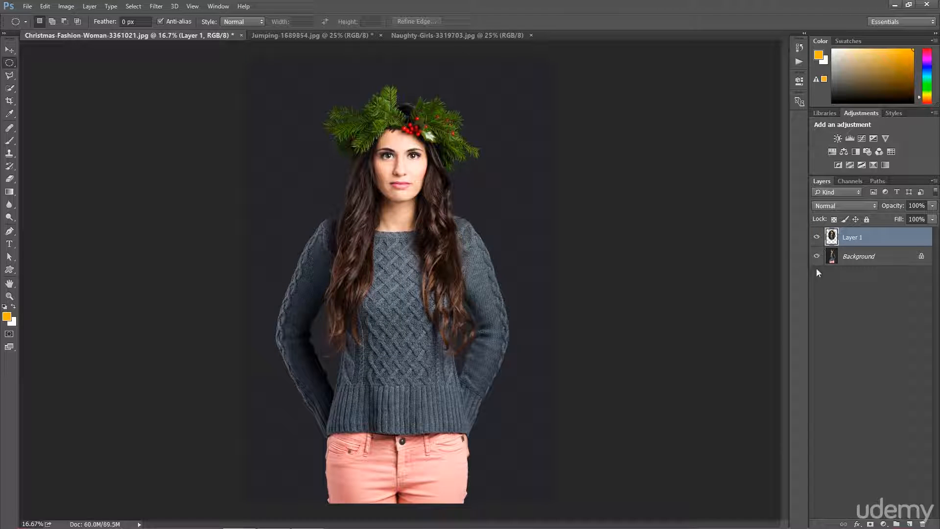
click(816, 256)
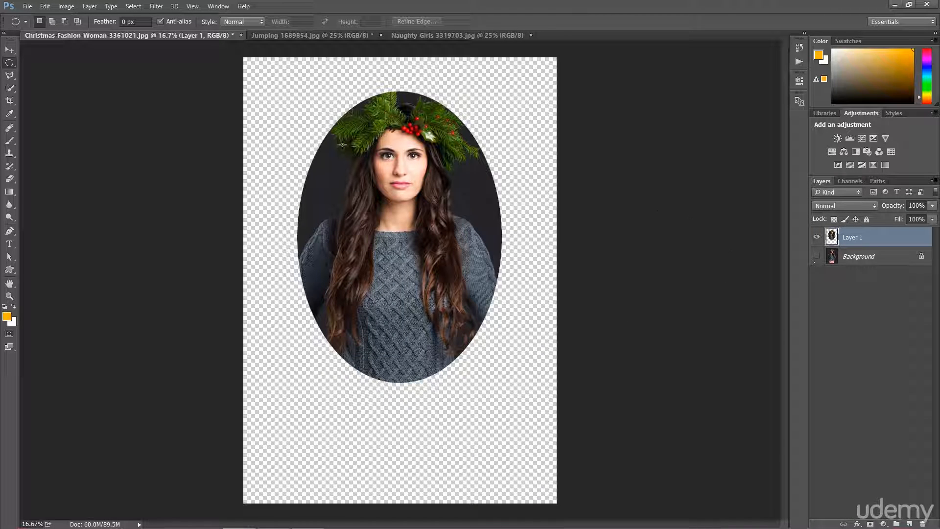
- Undo the hard-edged oval layer copy and clear the selection
click(816, 256)
key(ctrl+z)
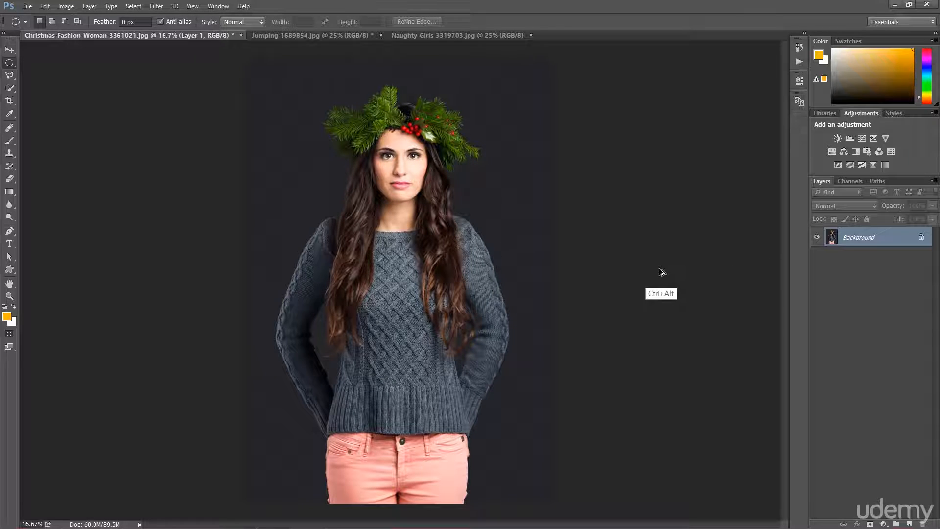
click(273, 126)
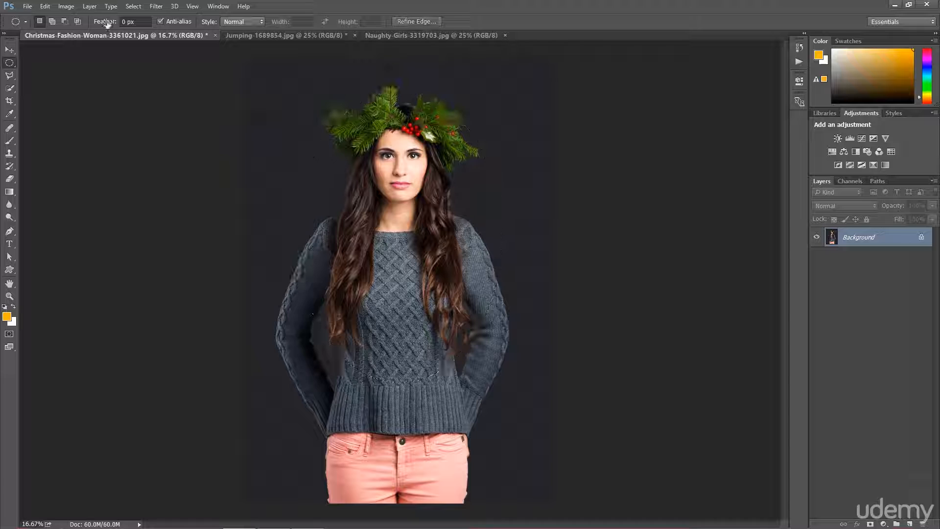
- Copy an elliptical selection of the woman's head and torso with a 145.2 px feather to a new layer and hide the Background
drag(105, 21, 658, 114)
click(146, 52)
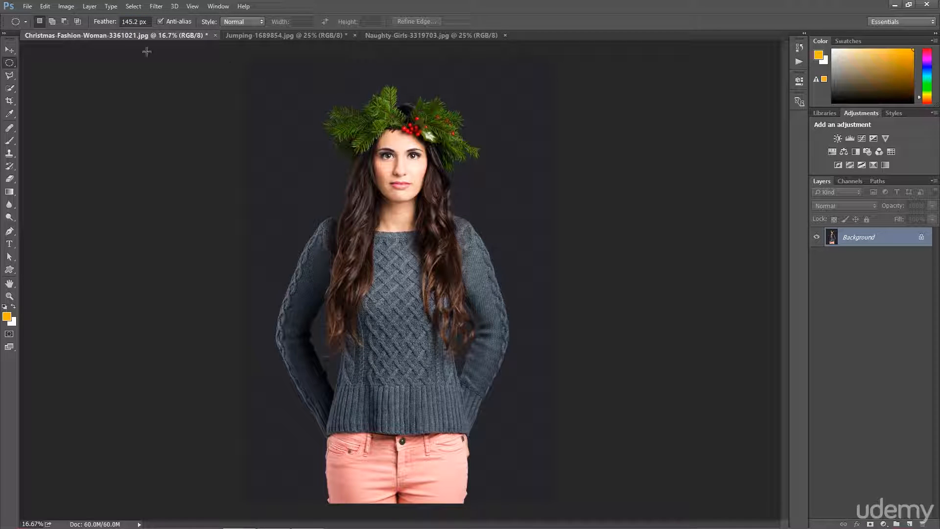
drag(310, 94, 514, 392)
right_click(294, 159)
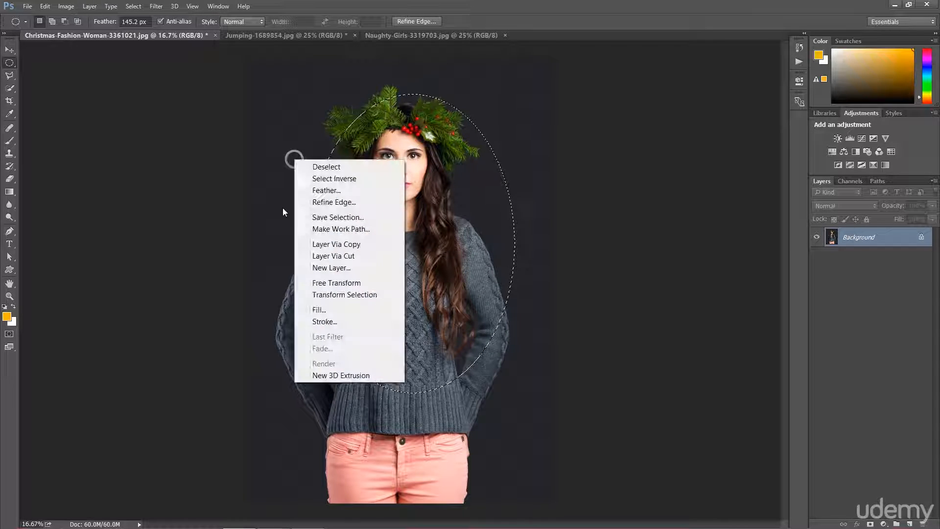
click(365, 244)
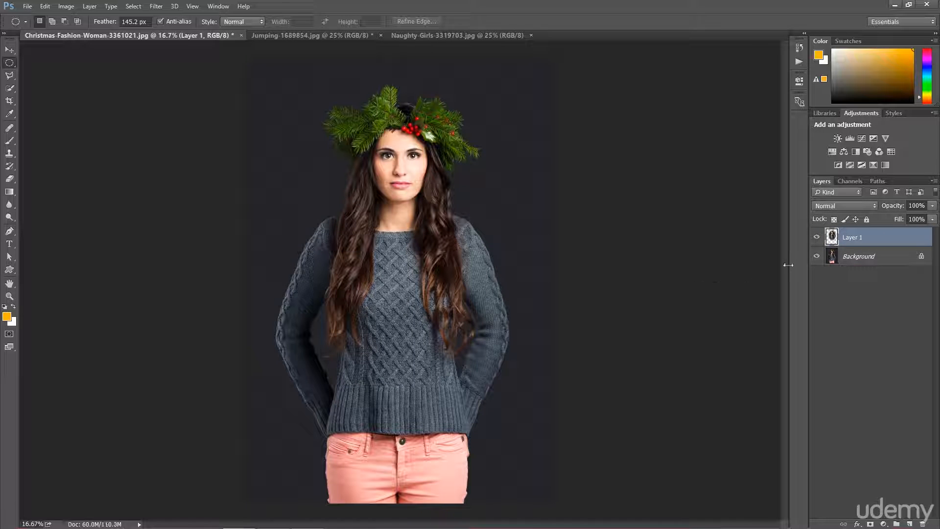
click(817, 256)
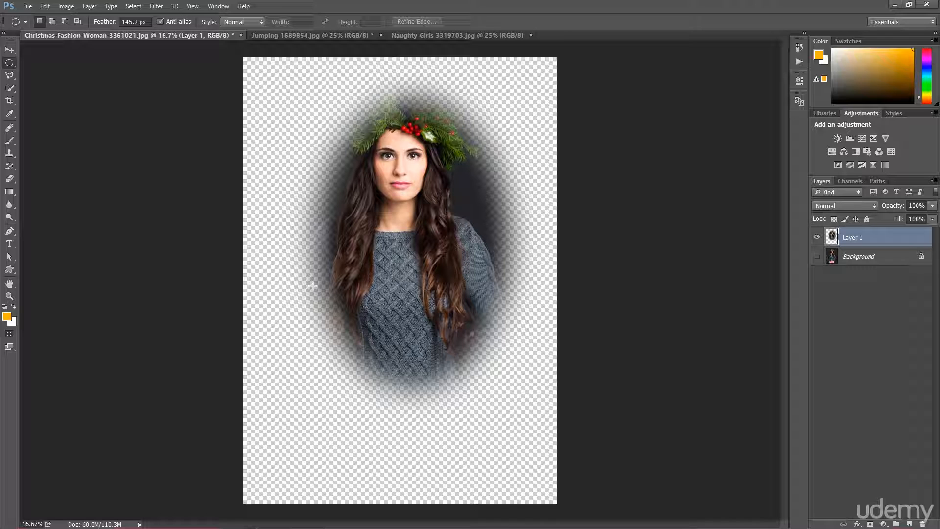
- Undo the feathered oval layer copy and clear the selection
key(ctrl+alt+z)
key(ctrl+alt+z)
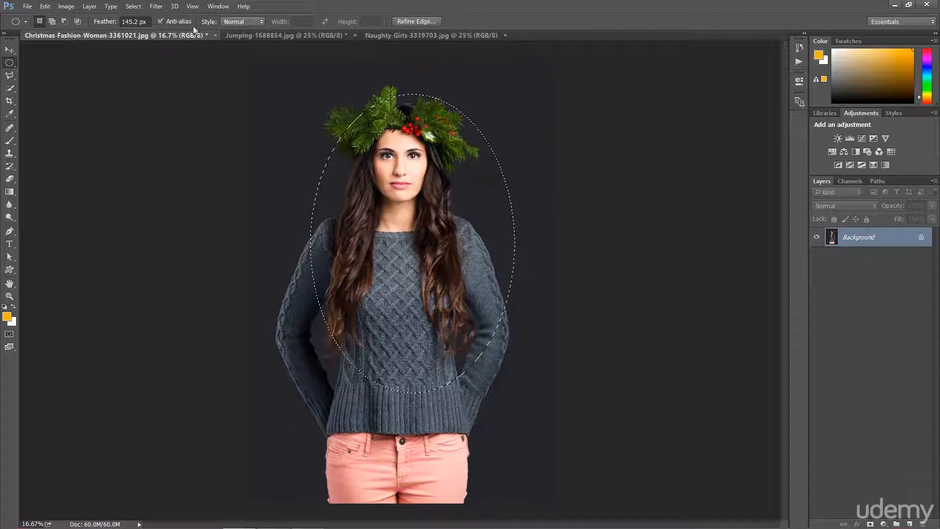
click(274, 144)
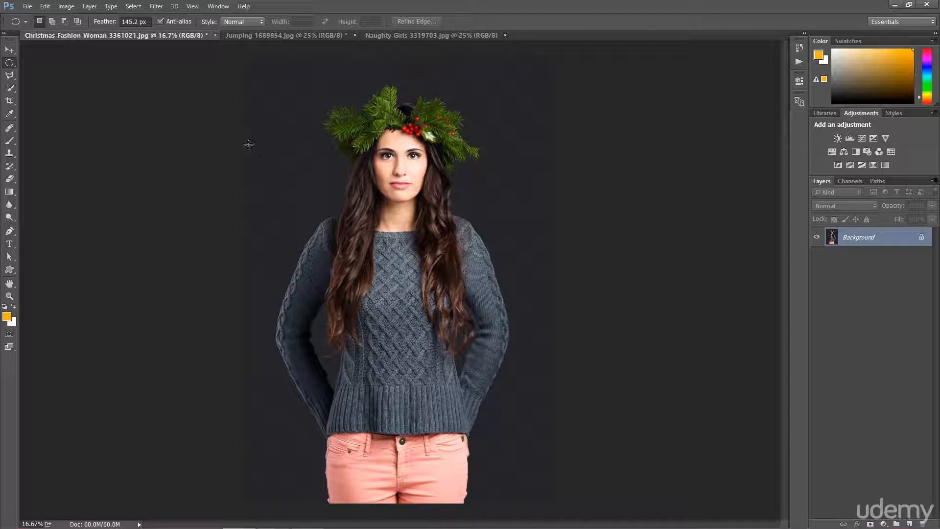
- Reset the marquee selection feather to 0 px
drag(110, 21, 42, 7)
double_click(137, 22)
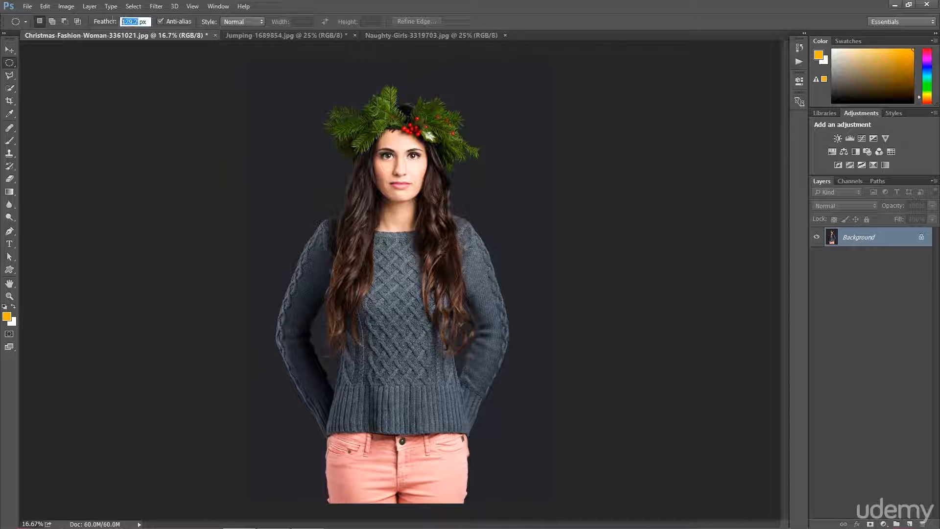
key(Return)
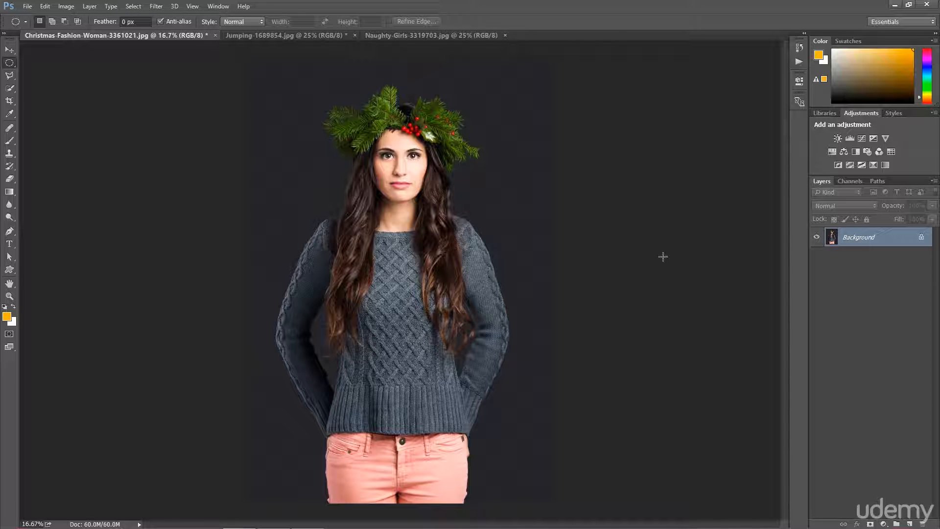
- Paint orange inside an elliptical selection around the woman's head and torso on a new layer, and undo the painting
click(913, 522)
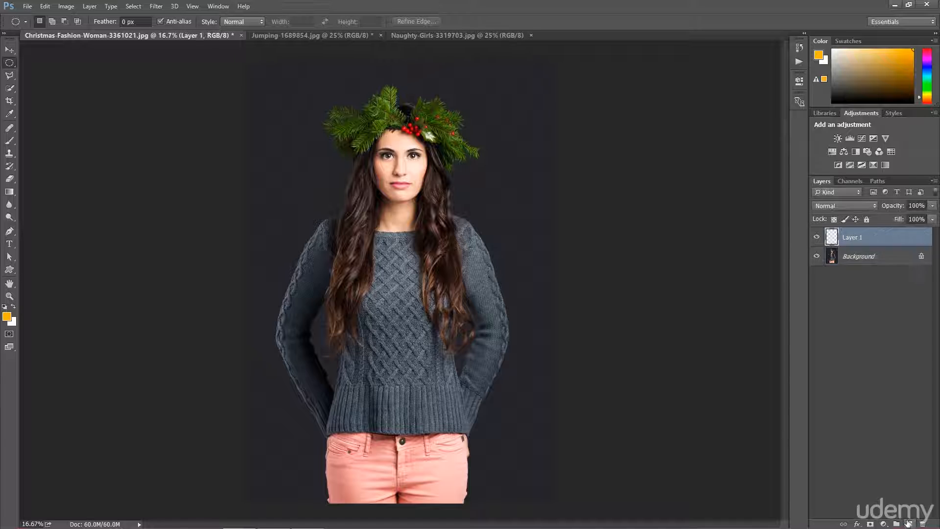
drag(290, 78, 504, 399)
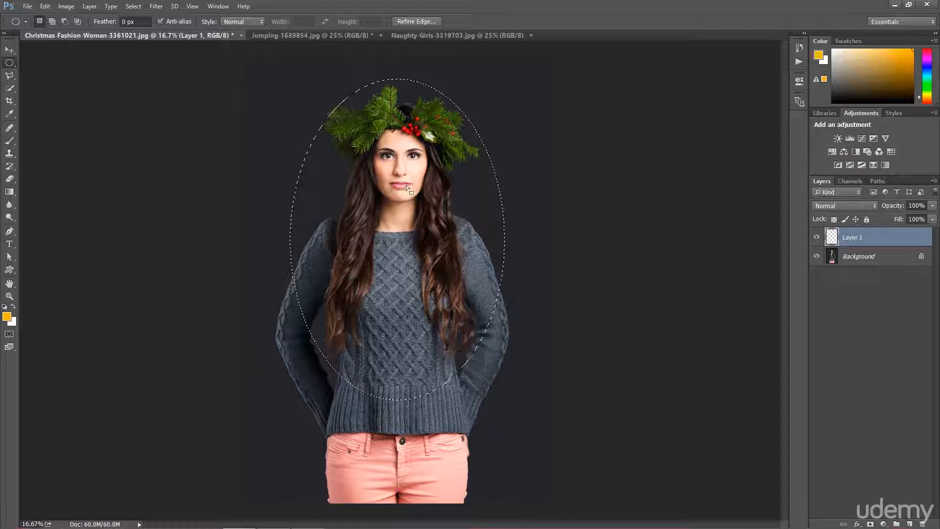
click(10, 140)
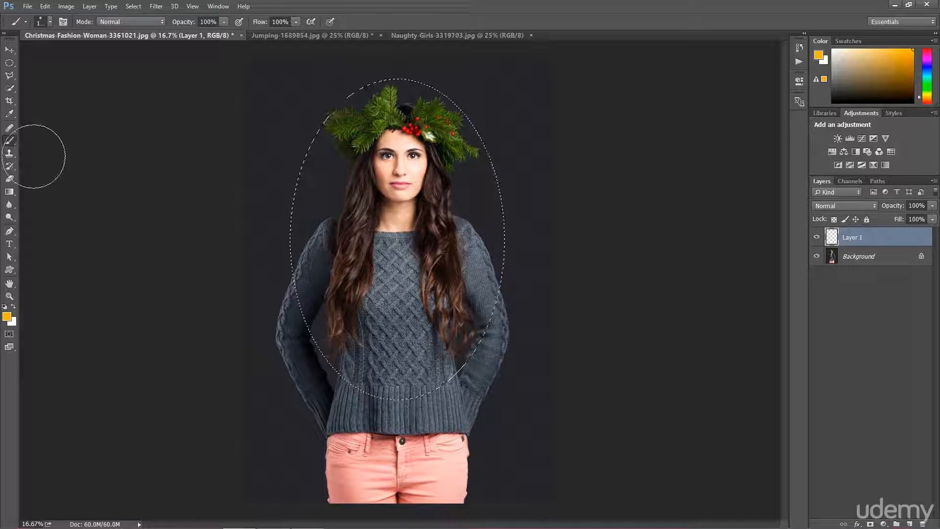
mouse_move(407, 119)
mouse_down()
mouse_move(309, 204)
mouse_move(313, 345)
mouse_up()
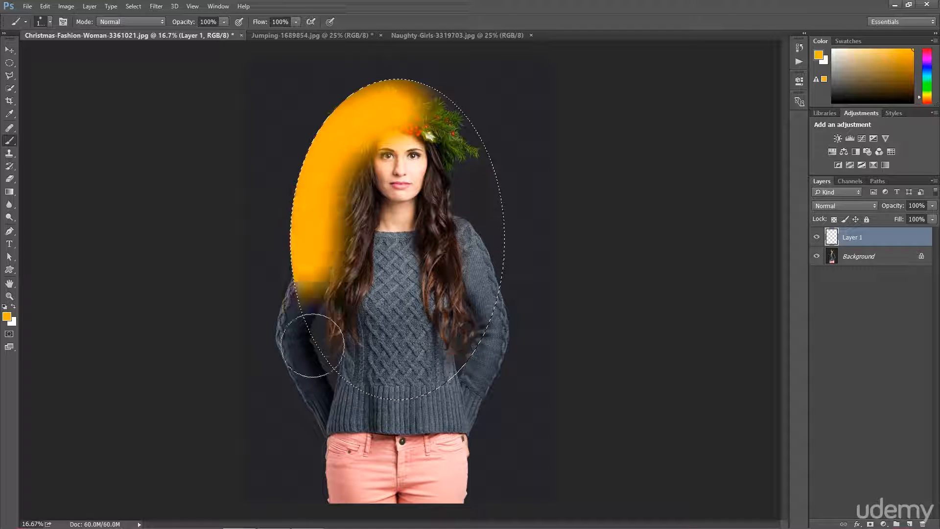
mouse_move(501, 295)
mouse_down()
mouse_move(486, 121)
mouse_move(350, 132)
mouse_move(347, 309)
mouse_move(499, 284)
mouse_move(403, 150)
mouse_move(478, 230)
mouse_move(378, 188)
mouse_move(442, 265)
mouse_move(430, 197)
mouse_move(406, 240)
mouse_up()
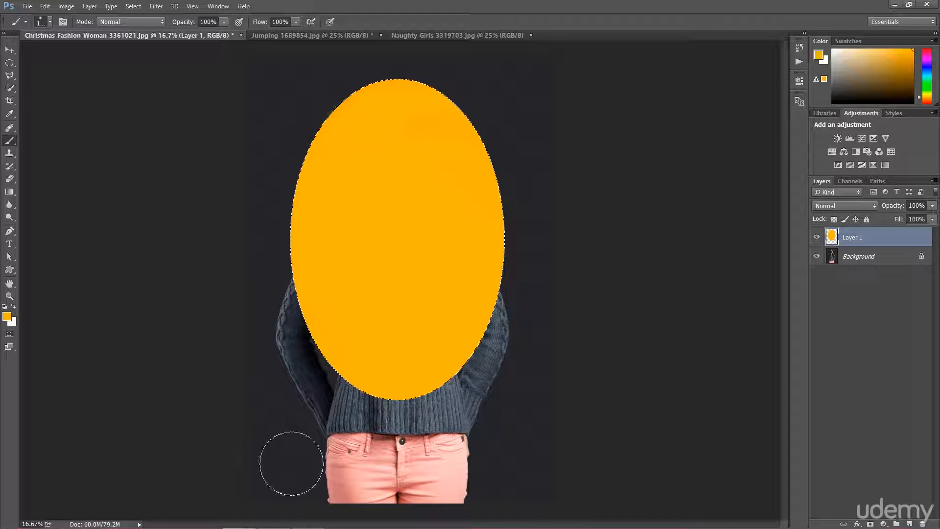
key(ctrl+alt+z)
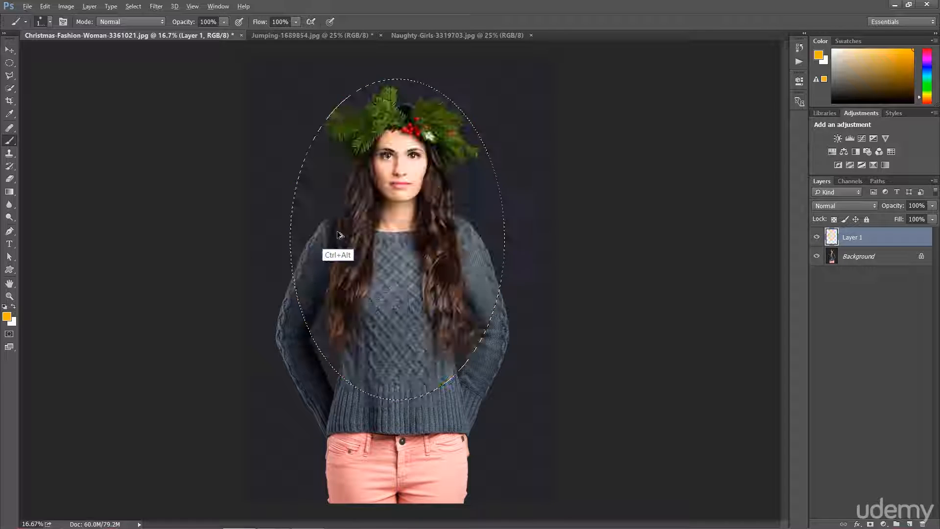
- Invert the elliptical selection and paint orange with the Brush over most of the area outside the oval
click(9, 63)
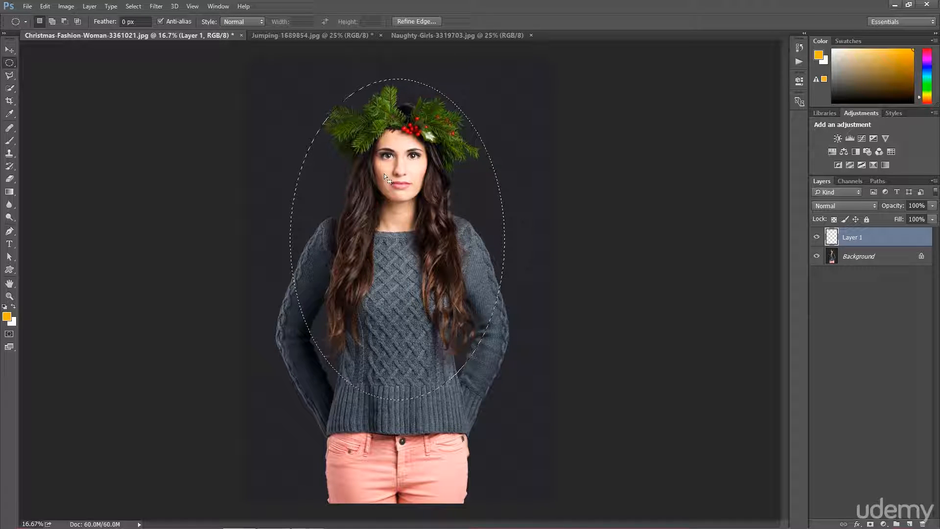
right_click(283, 107)
click(346, 129)
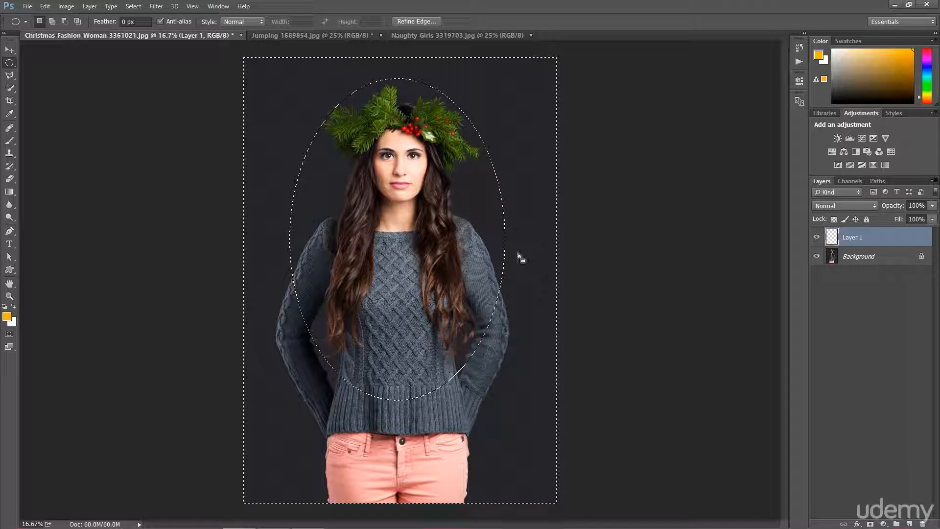
click(11, 141)
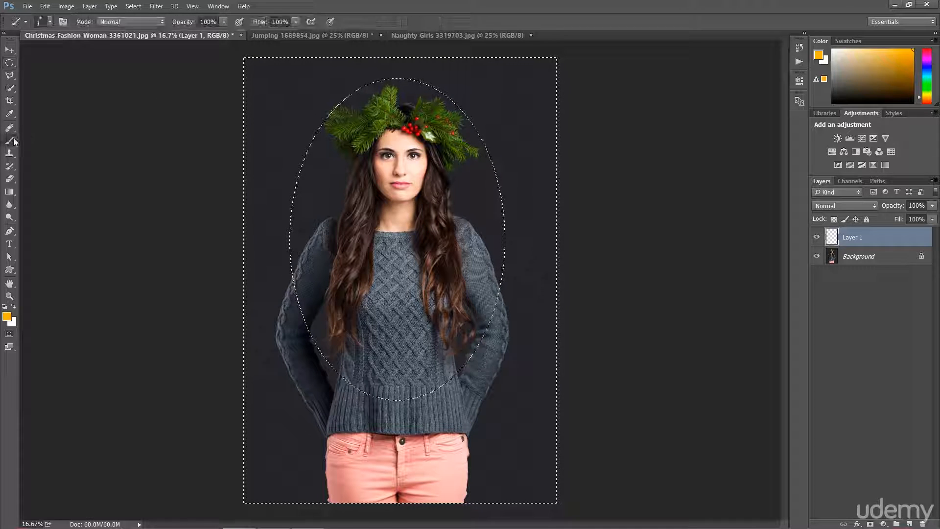
mouse_move(270, 98)
mouse_down()
mouse_move(274, 167)
mouse_move(260, 287)
mouse_move(270, 361)
mouse_move(345, 398)
mouse_move(414, 401)
mouse_move(382, 373)
mouse_move(327, 263)
mouse_move(307, 194)
mouse_move(302, 97)
mouse_move(423, 61)
mouse_move(495, 117)
mouse_move(489, 252)
mouse_move(458, 353)
mouse_move(438, 385)
mouse_move(501, 236)
mouse_move(521, 91)
mouse_up()
mouse_move(393, 92)
mouse_down()
mouse_move(271, 73)
mouse_move(266, 488)
mouse_move(313, 456)
mouse_up()
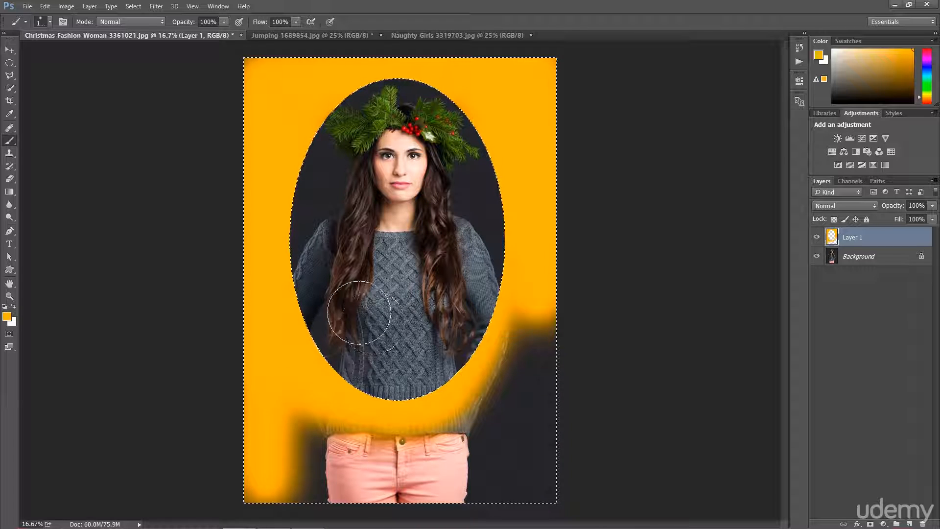
- Deselect and reselect the inverted selection, clear it, and delete the orange-painted layer
key(m)
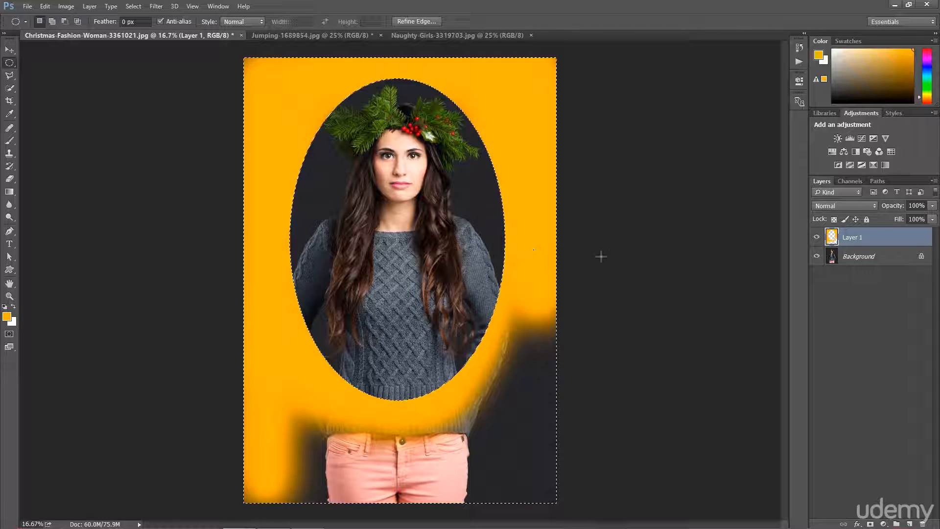
key(ctrl+d)
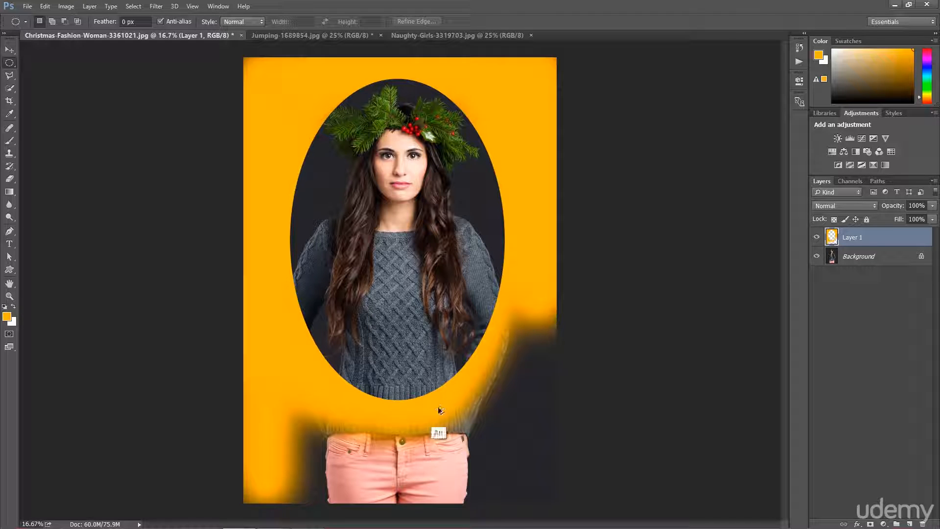
key(ctrl+shift+d)
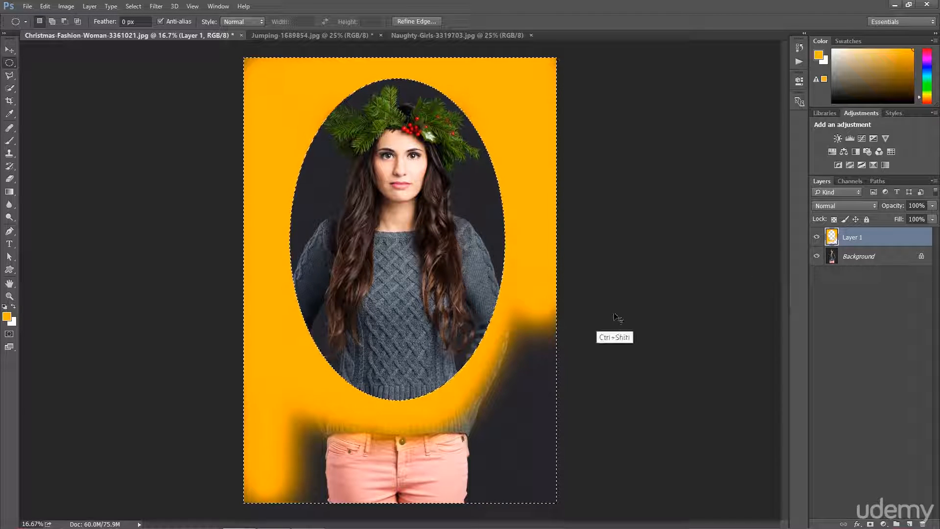
key(ctrl+d)
key(Delete)
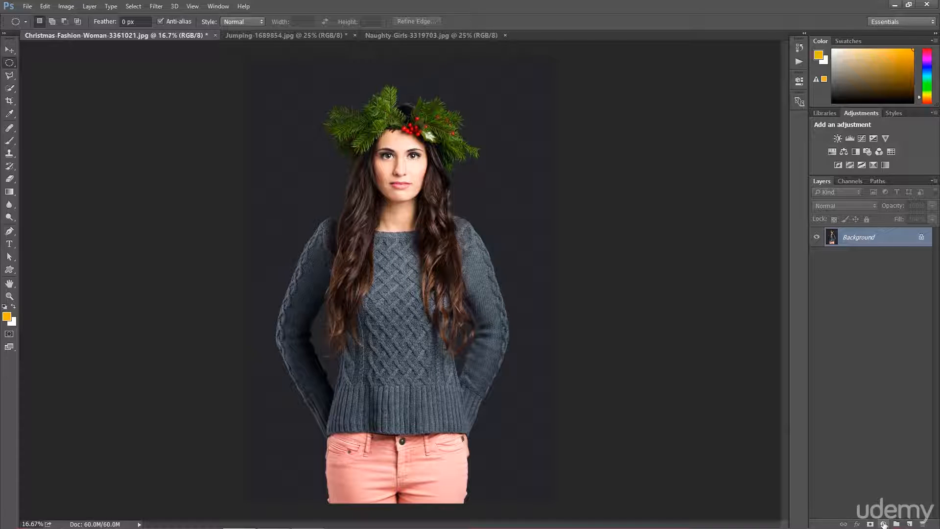
- Add a solid color fill layer in orange #ffb400 above the Background
click(883, 524)
click(856, 293)
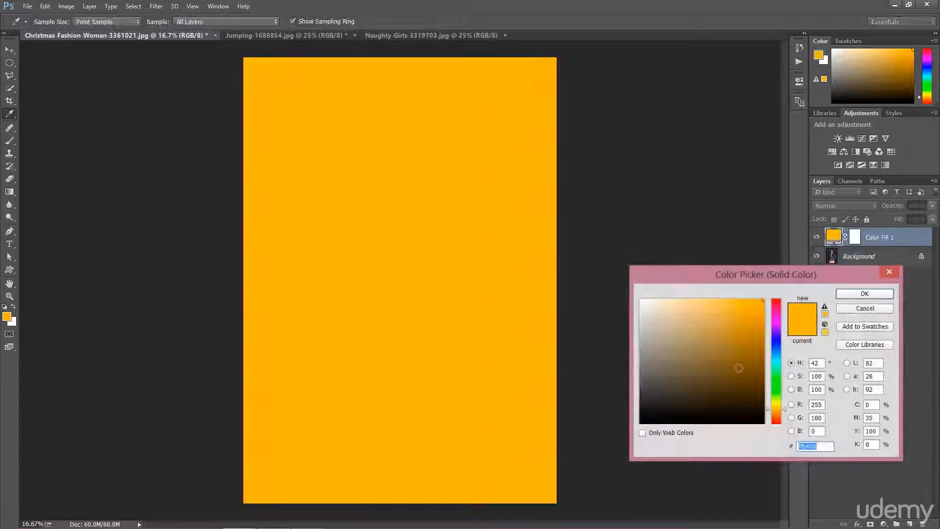
click(864, 294)
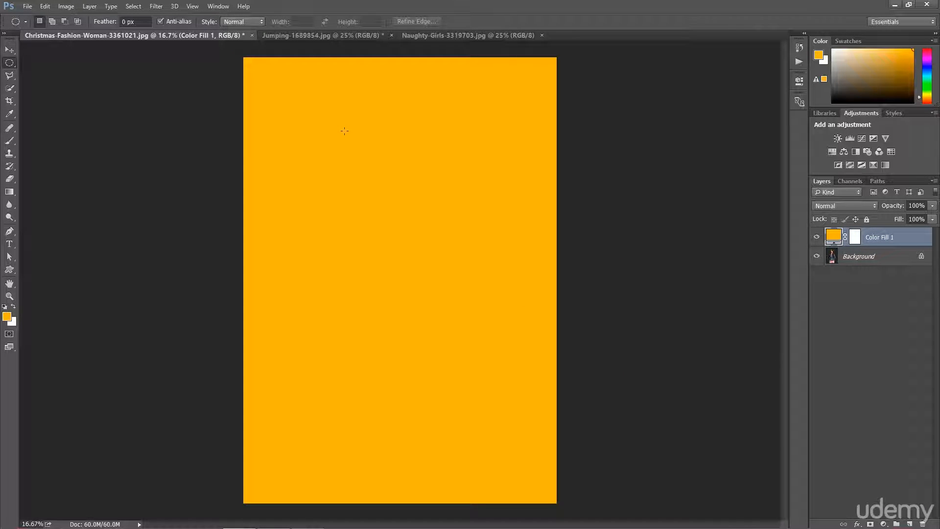
- Cut a hard-edged elliptical hole in the fill layer's mask around the woman's head and torso, and undo the cut-out
drag(308, 98, 496, 425)
click(854, 239)
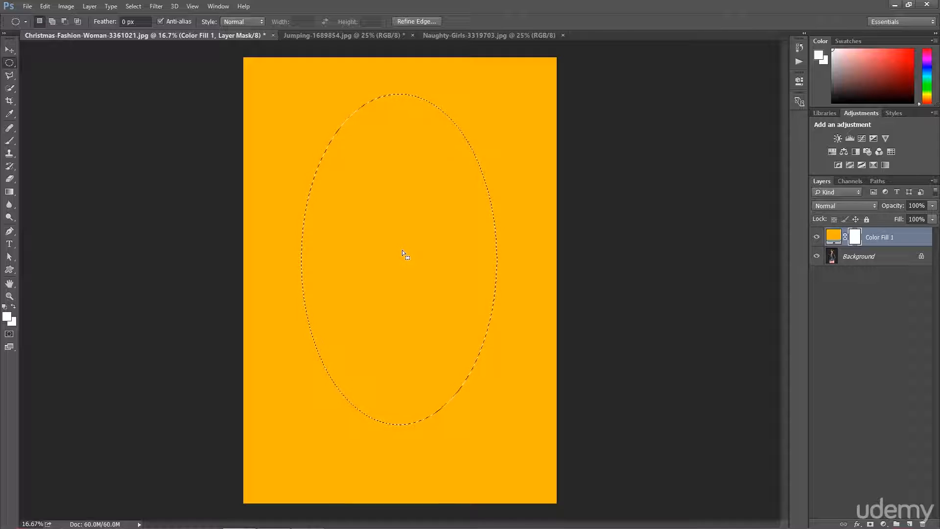
key(Delete)
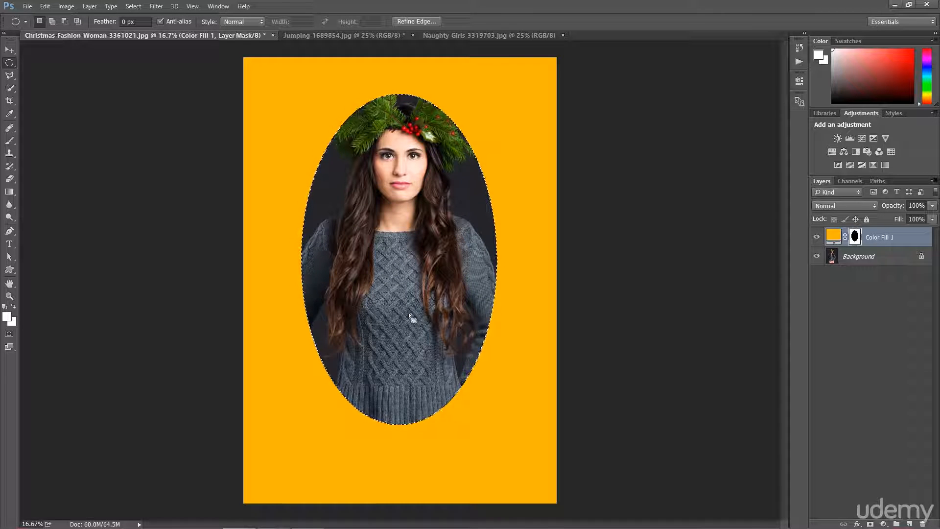
key(ctrl+d)
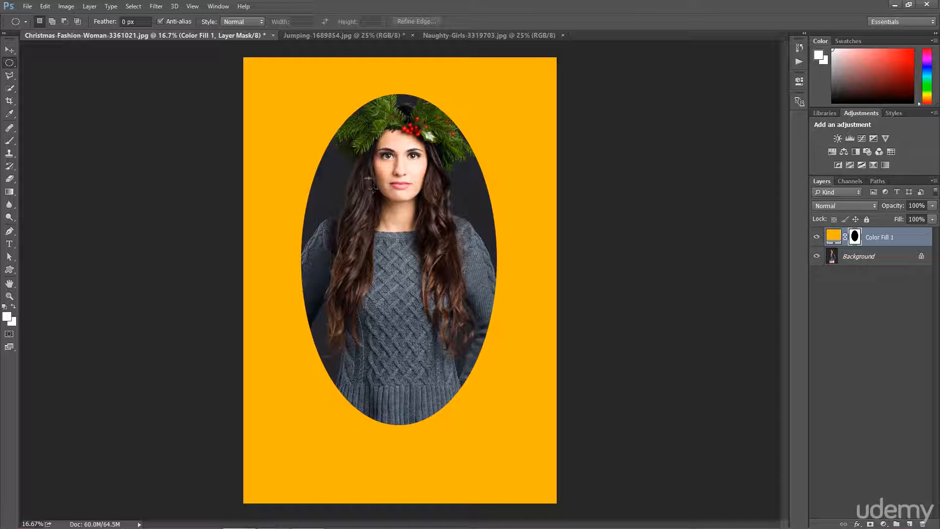
key(ctrl+alt+z)
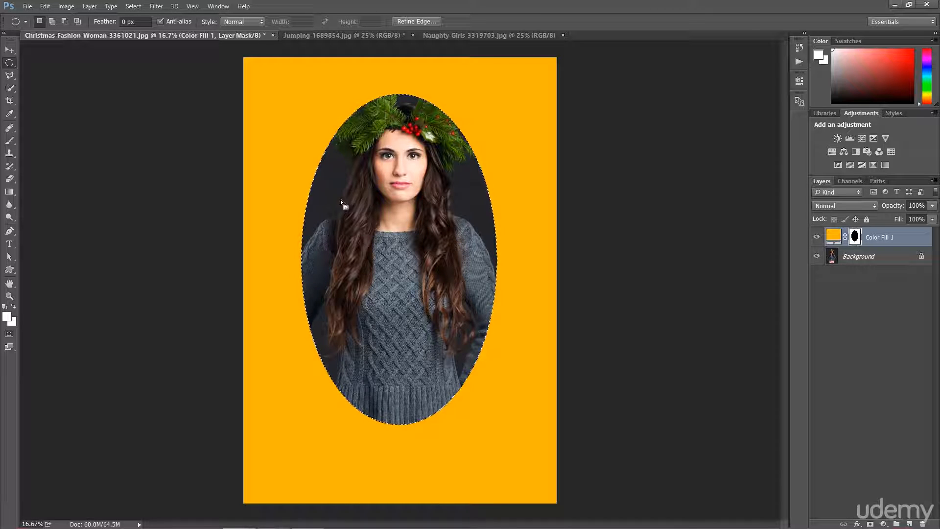
key(ctrl+alt+z)
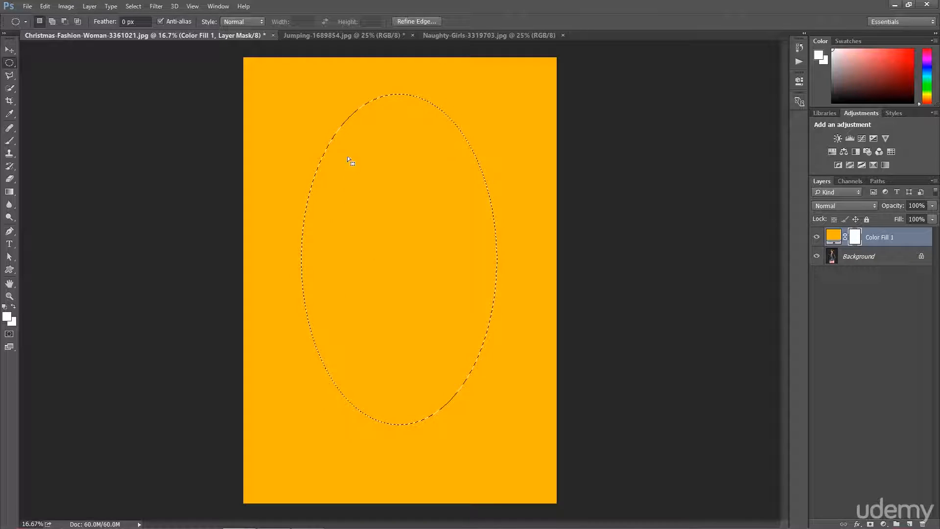
- Invert the elliptical selection to hide the fill outside the oval on the mask, undo that, and clear the selection
right_click(302, 129)
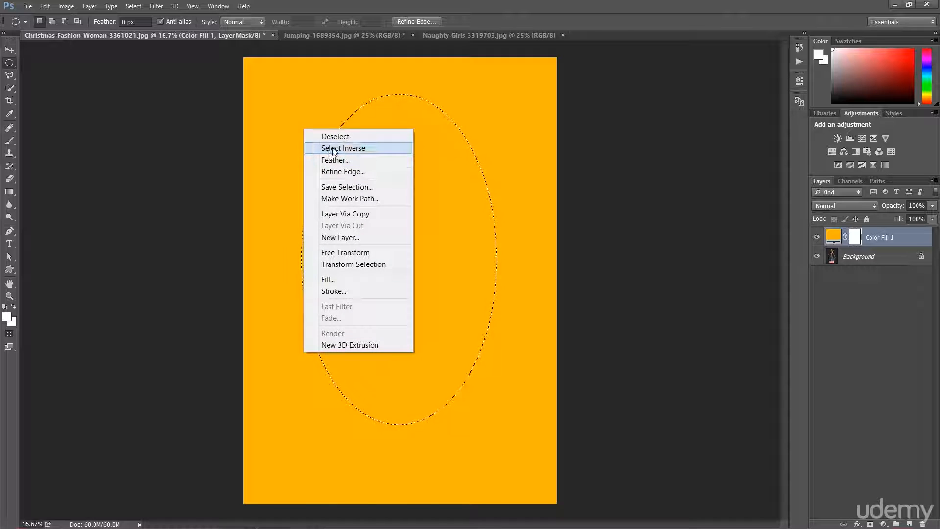
click(340, 148)
key(Delete)
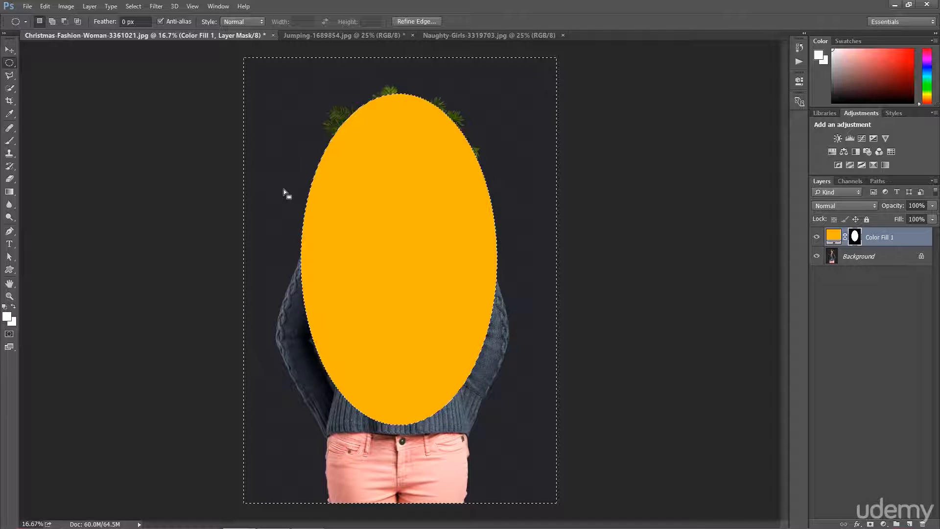
key(ctrl+z)
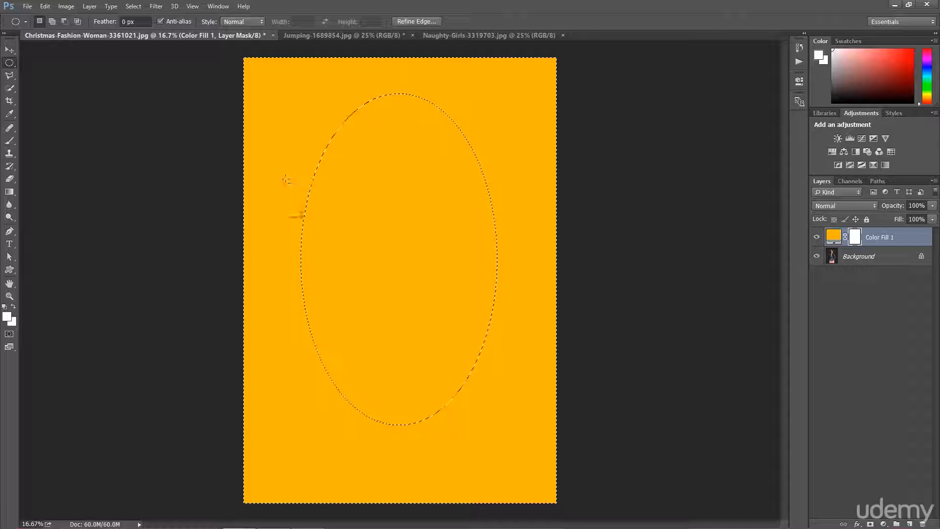
key(ctrl+shift+i)
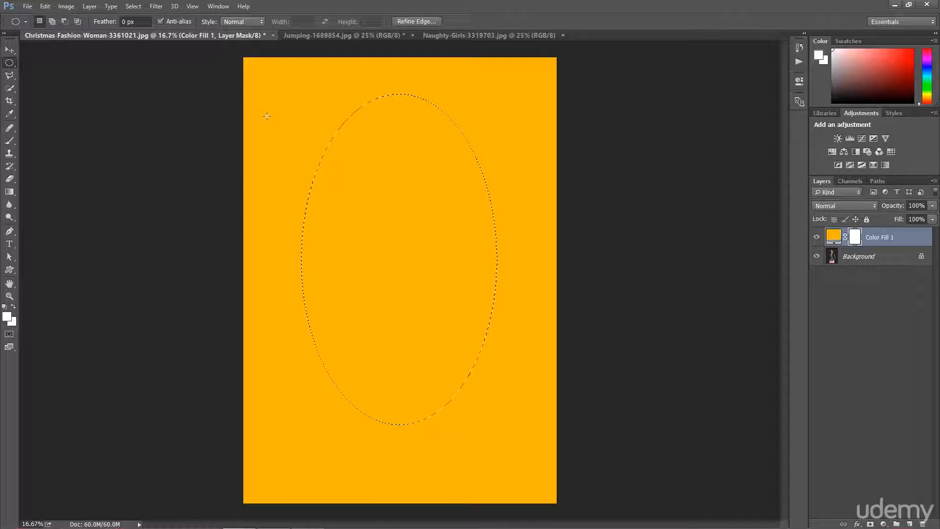
key(ctrl+d)
- Set the marquee feather to 142 px and cut a soft-edged oval from the fill layer's mask around the woman's upper body
drag(98, 24, 280, 4)
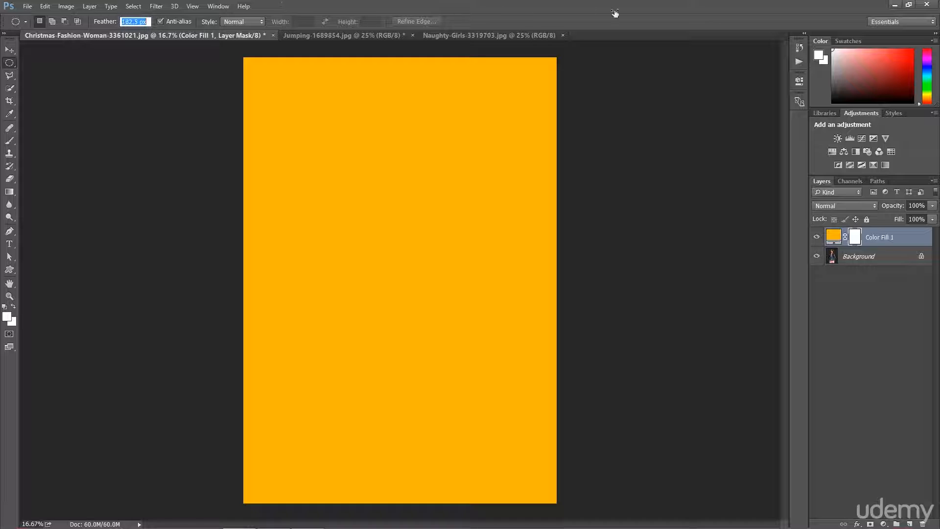
drag(615, 14, 794, 46)
drag(293, 98, 517, 371)
key(Delete)
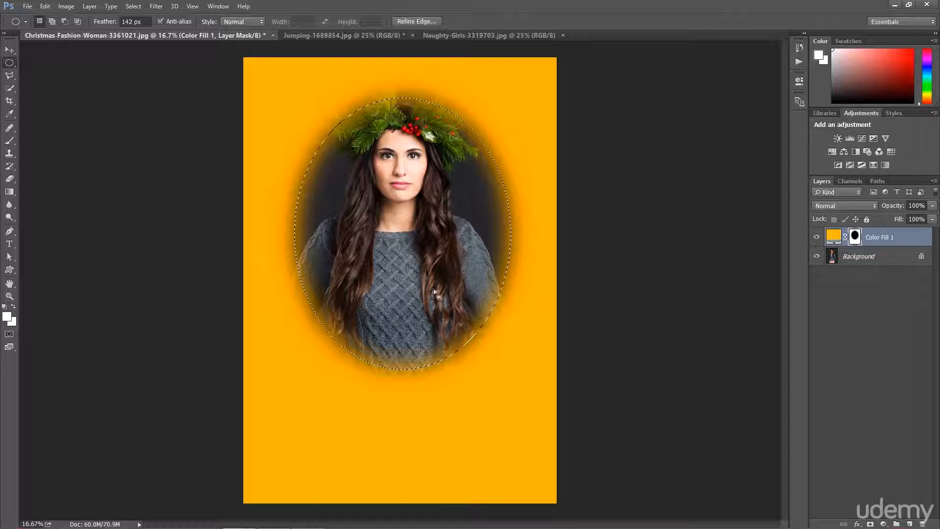
key(ctrl+d)
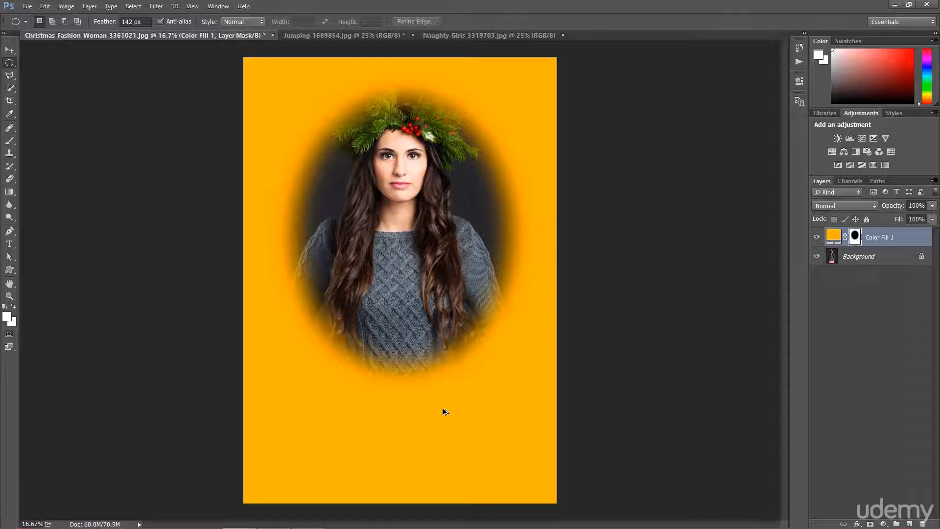
- Undo the feathered oval cut-out and hide the color fill layer, making the Background the active layer
key(ctrl+z)
key(ctrl+alt+z)
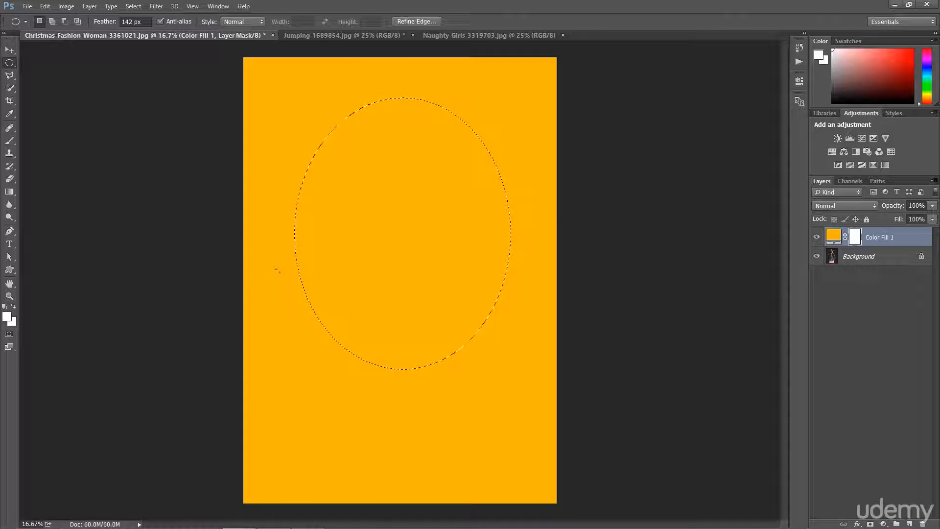
click(816, 237)
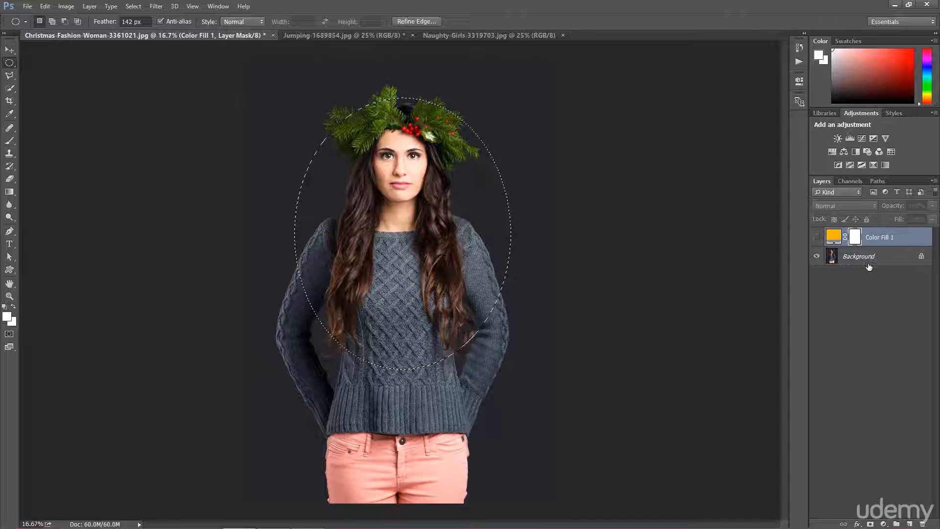
click(869, 266)
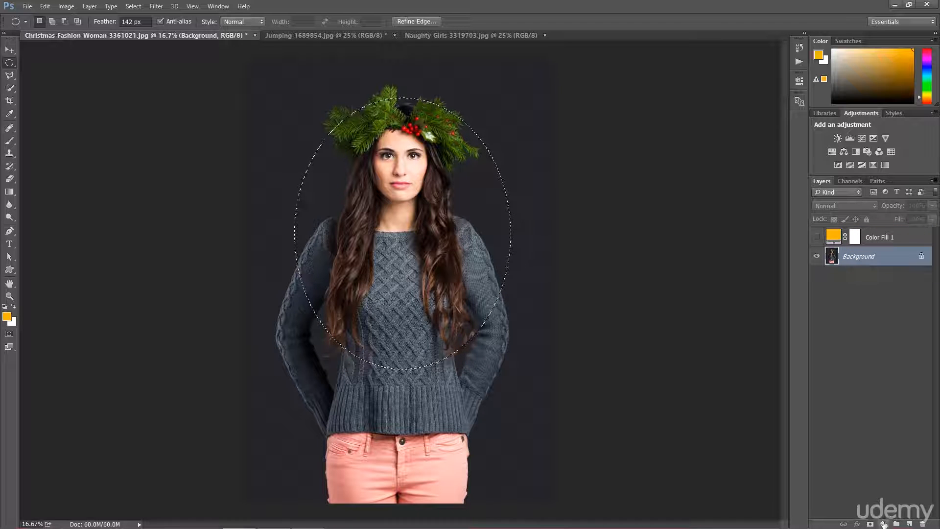
- Add a Curves adjustment layer masked by the feathered oval selection above the Background, and delete it
click(884, 524)
click(865, 356)
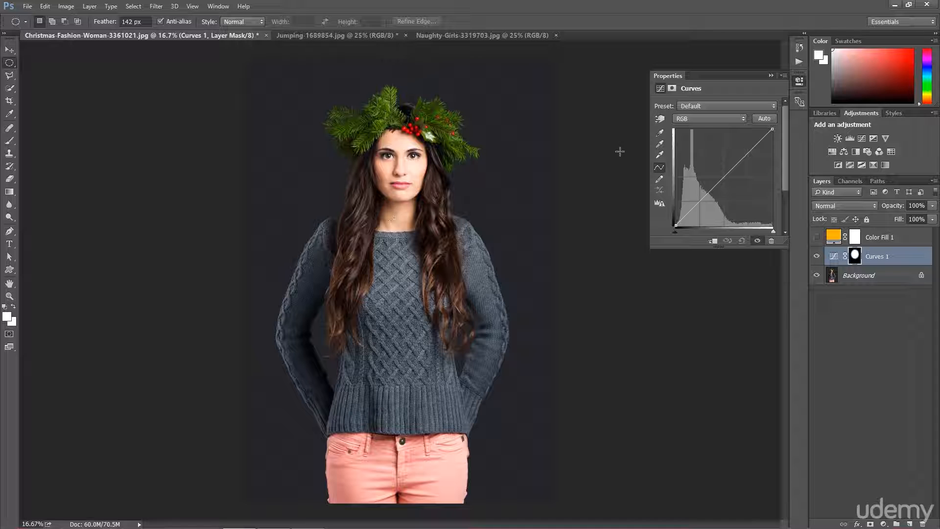
click(833, 254)
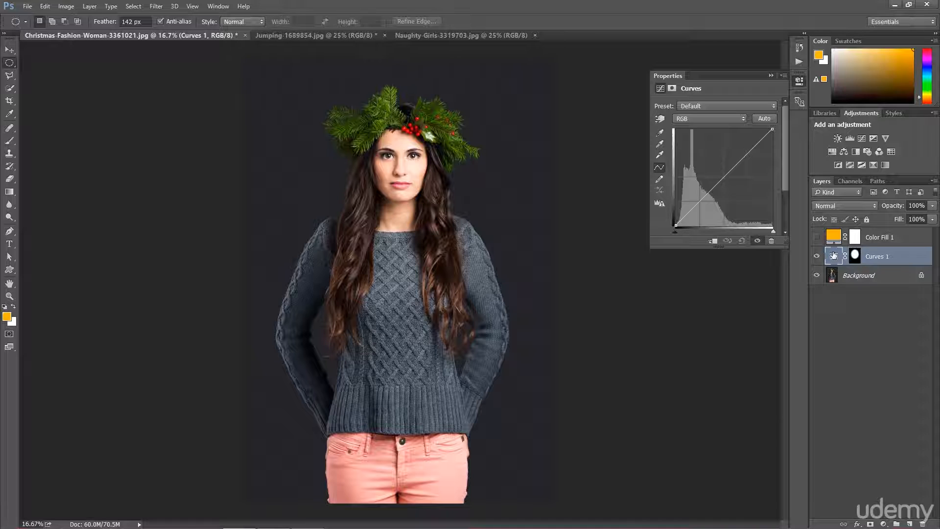
key(Delete)
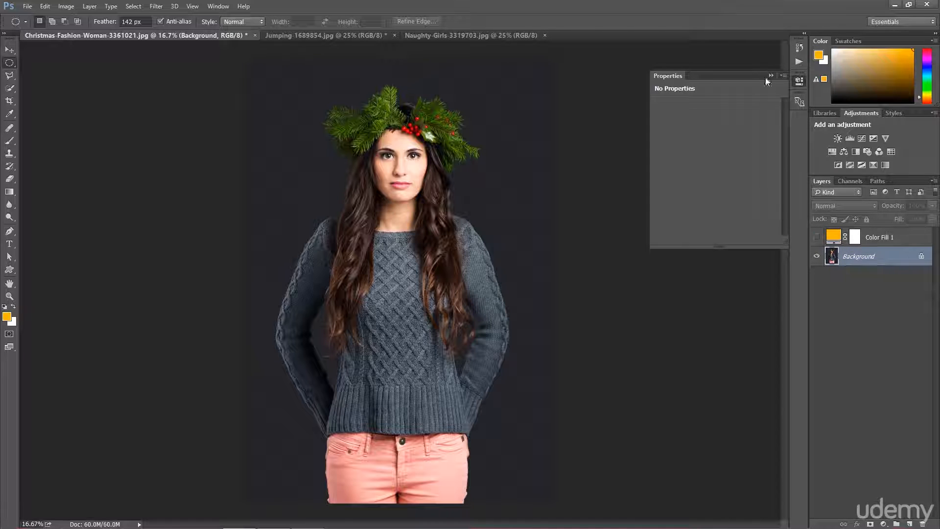
click(771, 76)
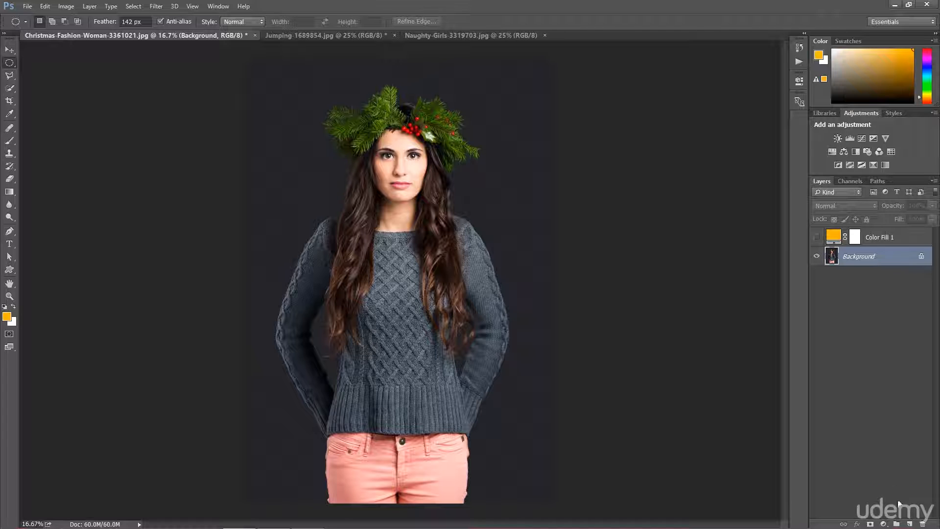
- Add a Curves adjustment layer above the Background and pull the middle of its curve down to darken the photo heavily
click(884, 523)
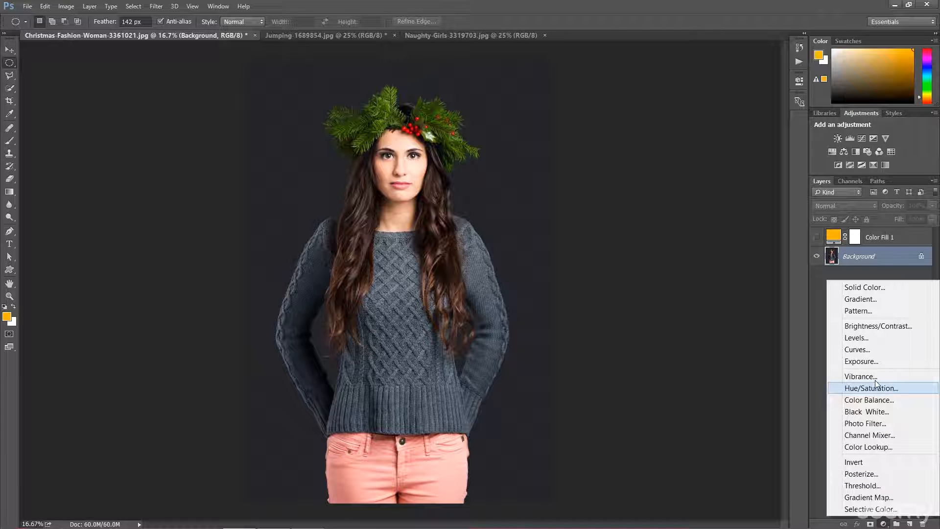
click(869, 348)
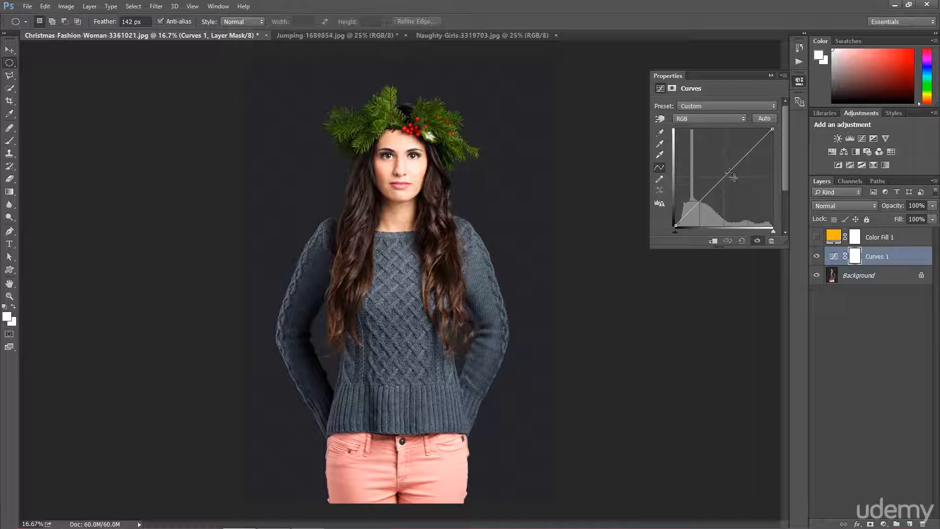
drag(730, 175, 740, 193)
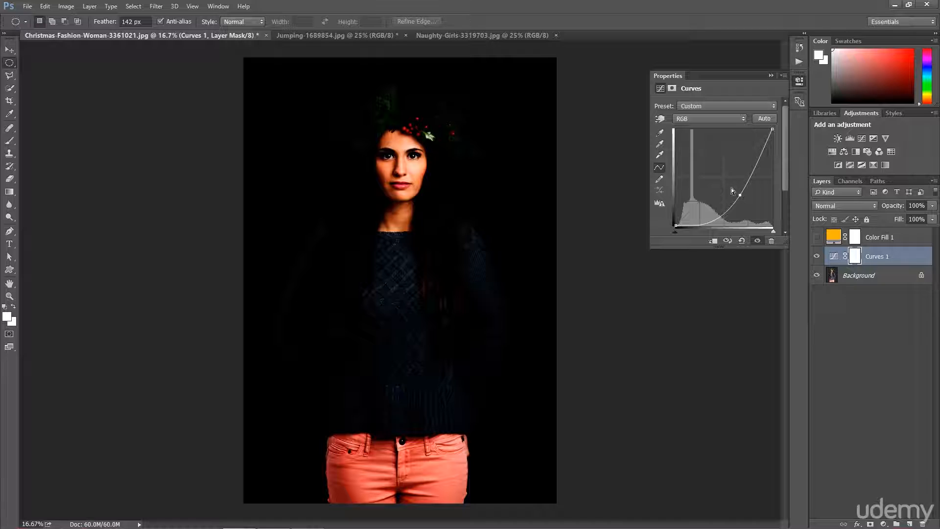
- Draw an oval with 142 px feather around the woman's upper body, invert the Curves mask inside it, and deselect
drag(298, 90, 507, 402)
key(ctrl+i)
key(ctrl+d)
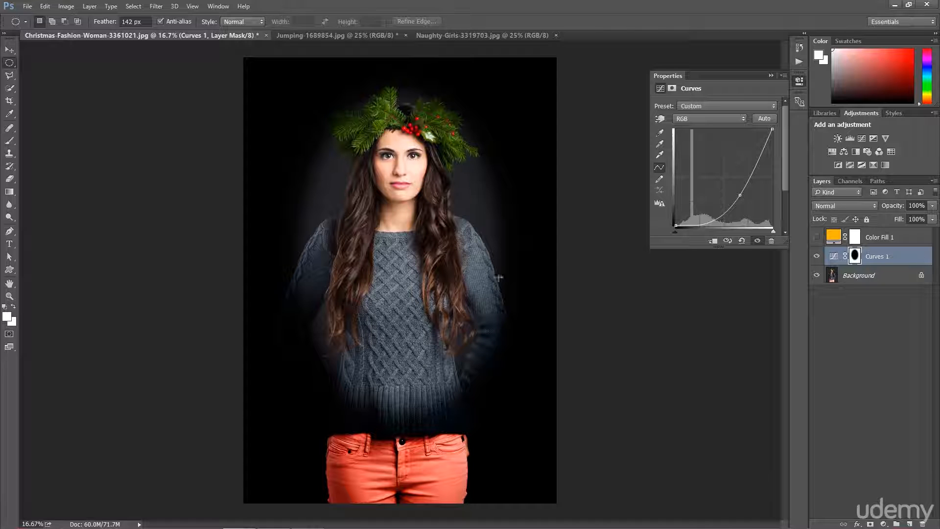
- Raise the curve's control point to soften the darkening into a subtle vignette, and collapse the adjustment's properties
drag(743, 195, 730, 192)
drag(728, 190, 728, 190)
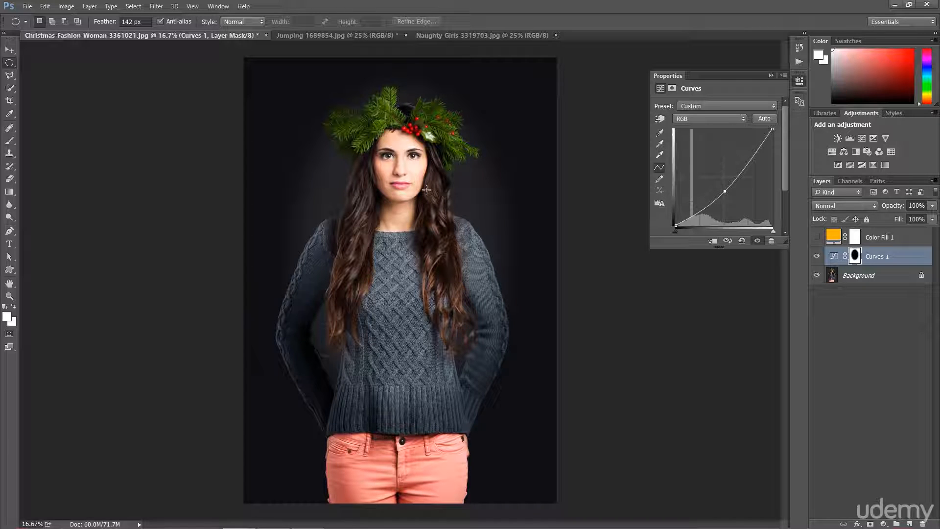
click(771, 76)
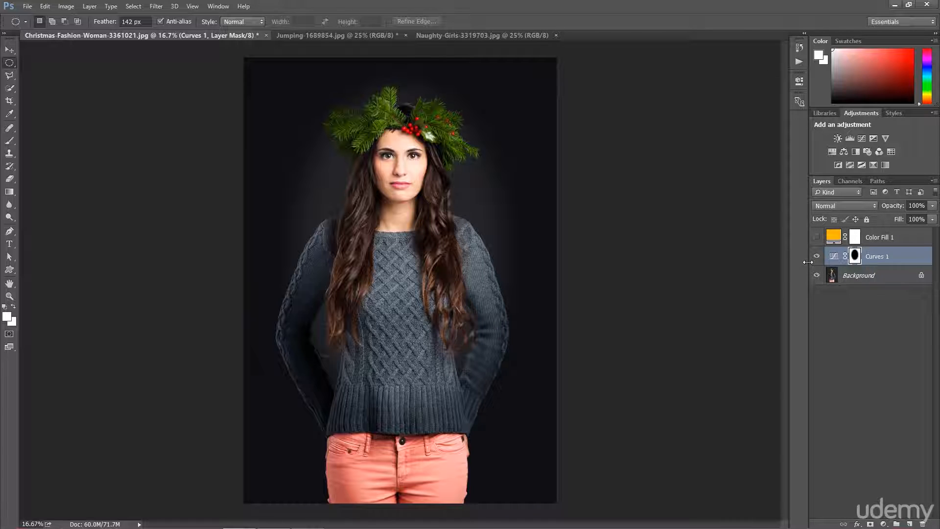
- Add a solid orange color fill layer directly above the Curves layer
click(882, 524)
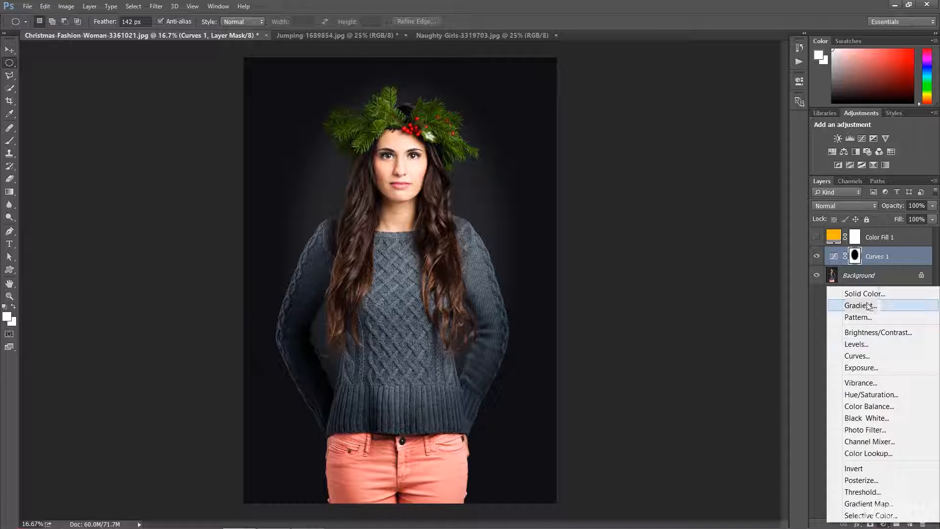
click(854, 292)
click(865, 293)
key(m)
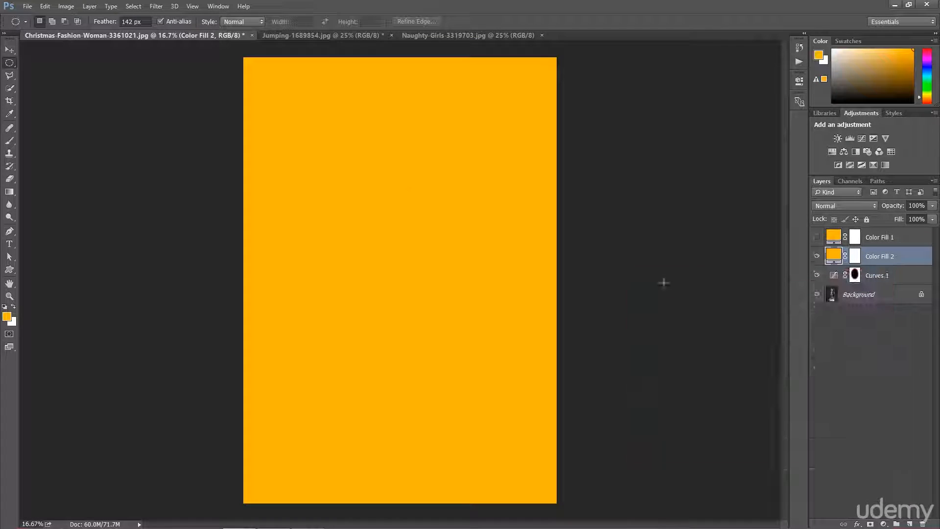
- Add a Curves layer masked by a tall oval selection with 142 px feather over the orange fill, and brighten it strongly
drag(314, 91, 489, 414)
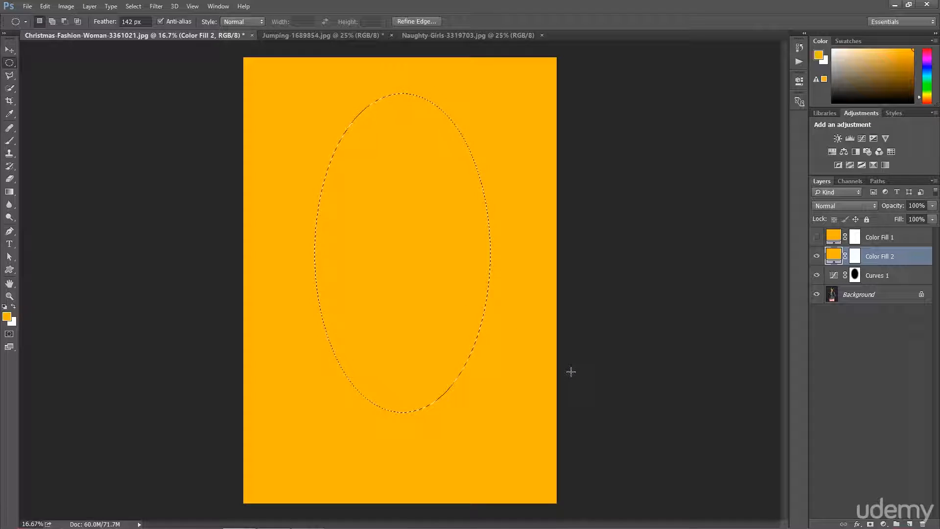
click(883, 524)
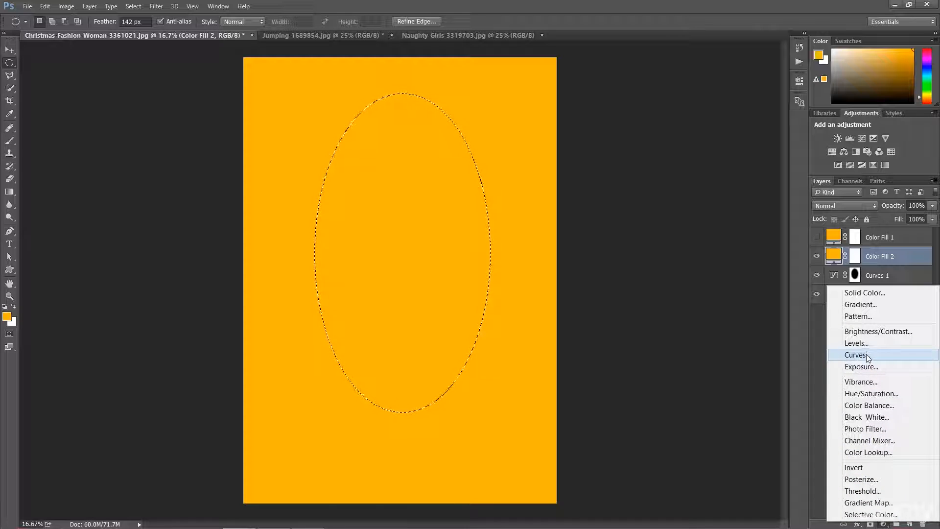
click(869, 358)
drag(703, 204, 702, 138)
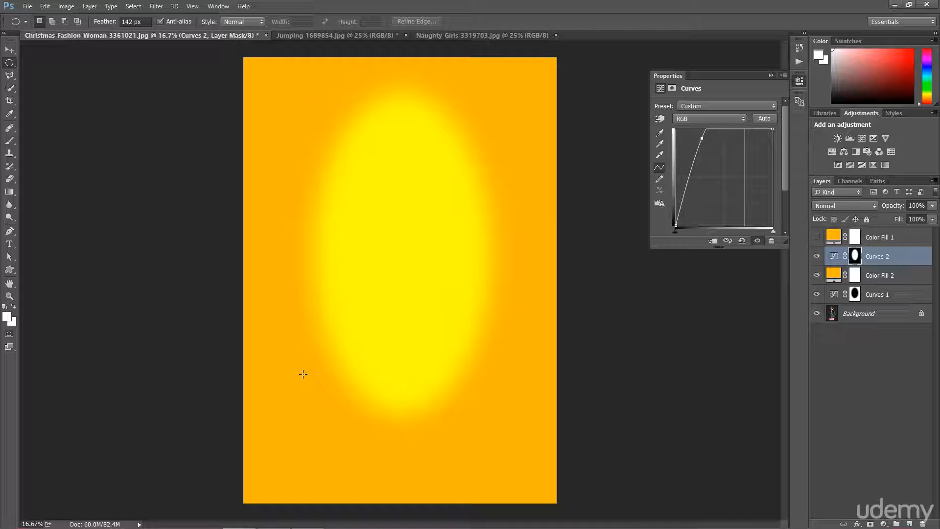
click(769, 75)
click(867, 257)
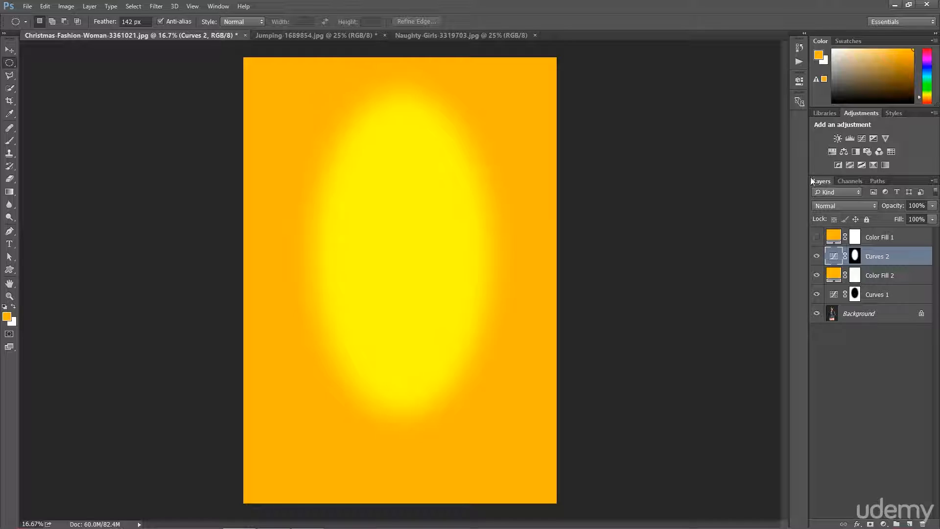
- Delete both color fill layers and both Curves layers so that only the Background remains
click(876, 237)
key(Delete)
key(Delete)
key(Delete)
key(Delete)
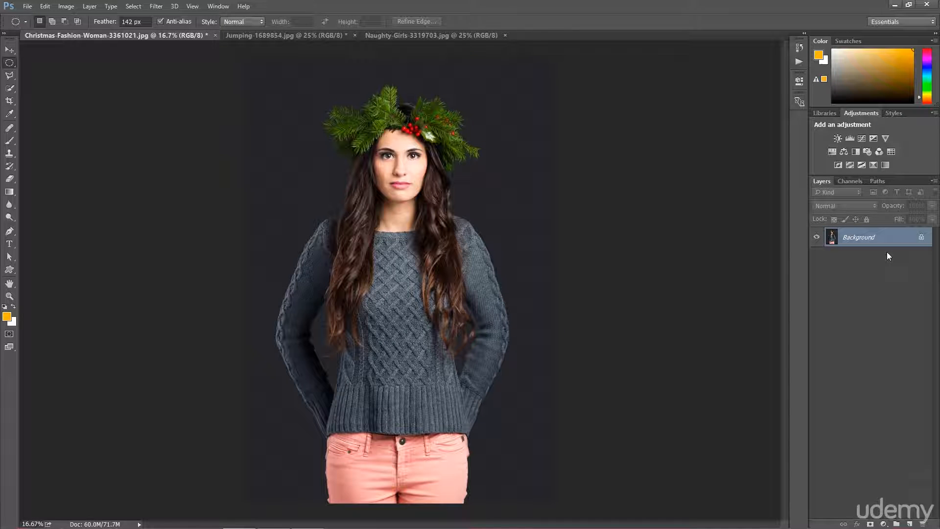
- Draw a freehand Lasso selection with 56.4 px feather looping around the woman's head, chest and the backdrop beside her
click(10, 76)
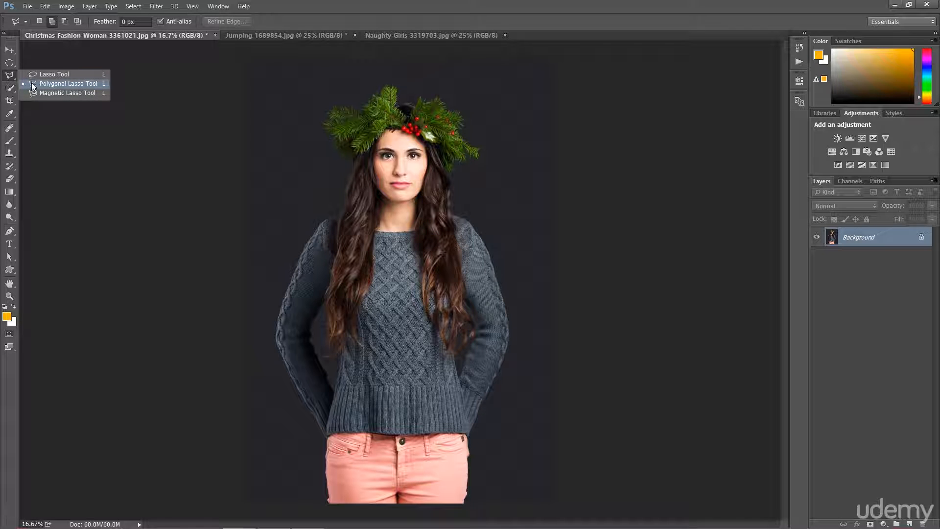
click(41, 75)
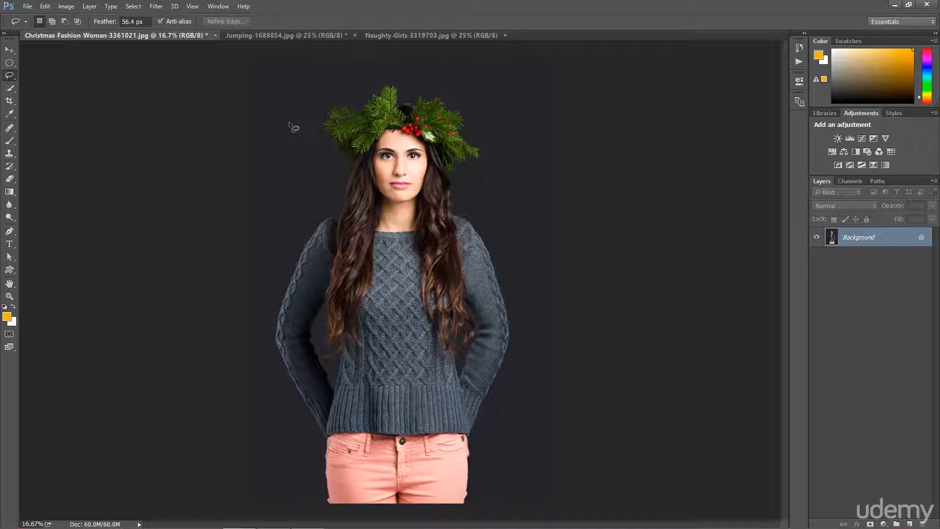
mouse_move(298, 103)
mouse_down()
mouse_move(315, 109)
mouse_move(296, 196)
mouse_up()
mouse_move(390, 258)
mouse_down()
mouse_move(424, 344)
mouse_move(437, 280)
mouse_move(522, 345)
mouse_move(521, 235)
mouse_move(437, 167)
mouse_move(484, 103)
mouse_move(438, 72)
mouse_move(357, 110)
mouse_move(323, 73)
mouse_move(283, 86)
mouse_move(299, 104)
mouse_up()
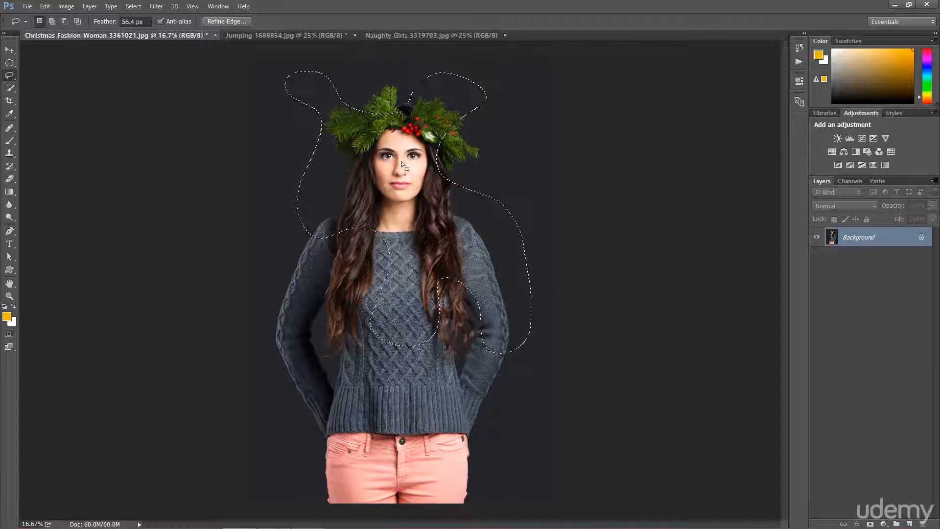
- Add a Curves layer masked by the freehand selection, raise its curve to brighten the area, and hide the layer
click(884, 524)
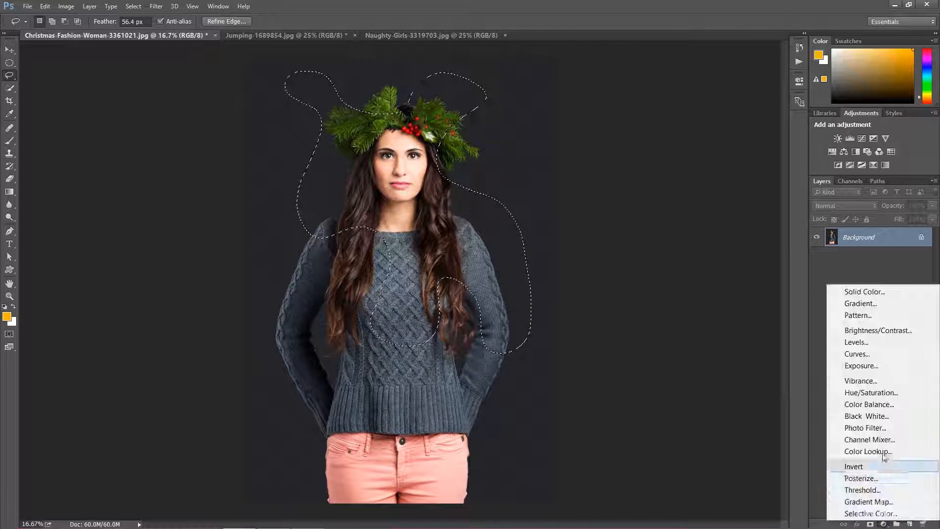
click(868, 355)
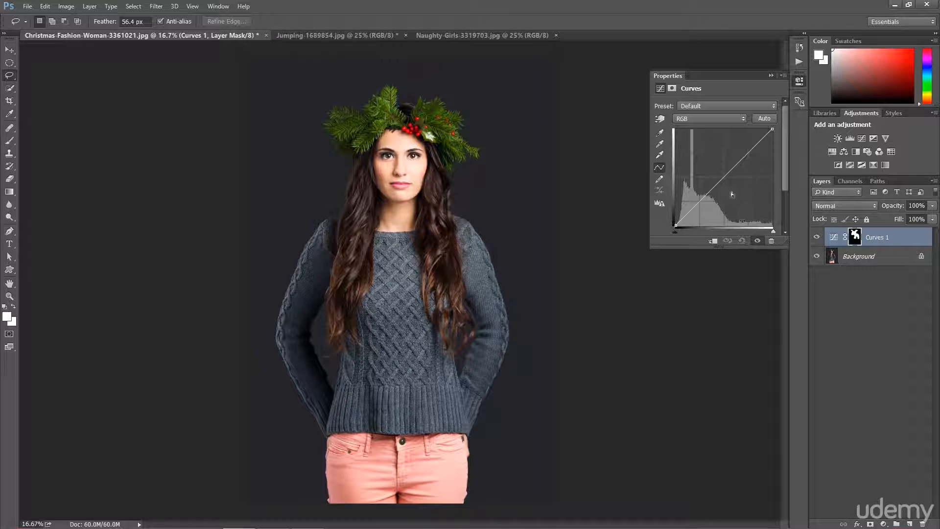
drag(728, 166, 719, 144)
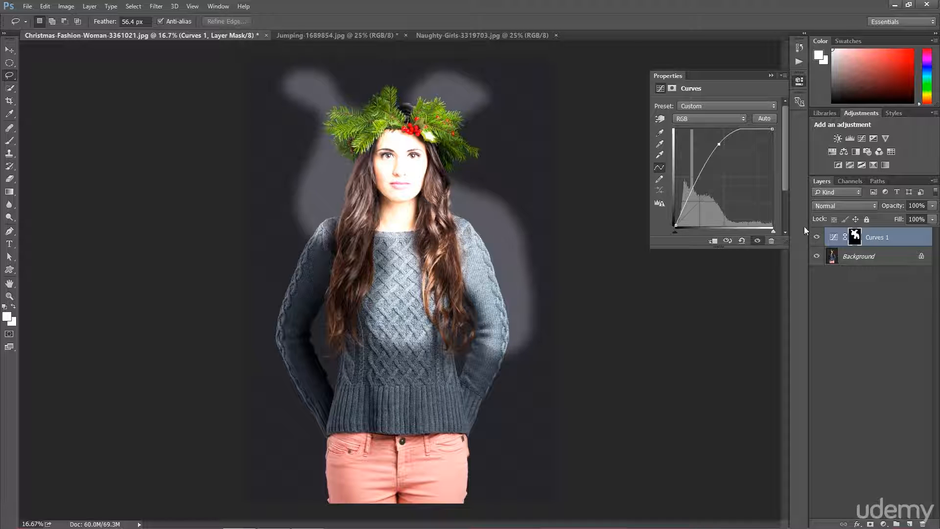
click(817, 237)
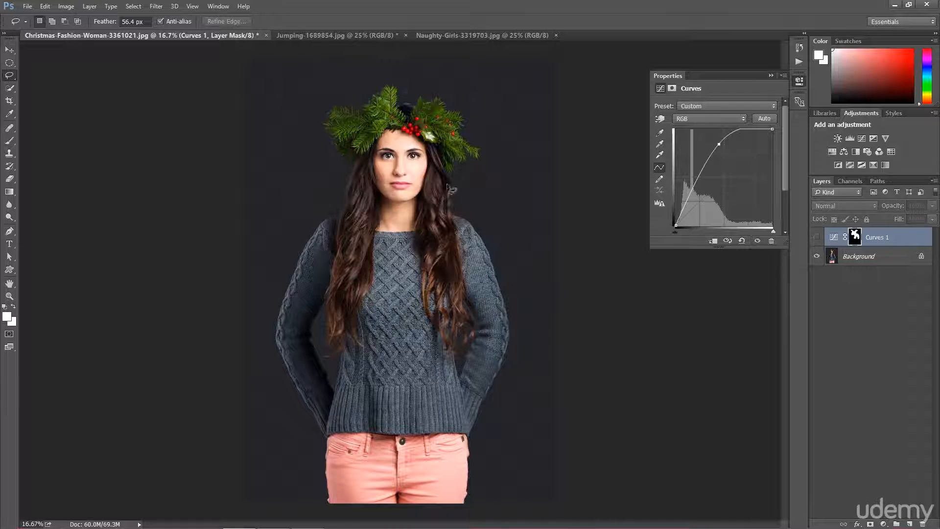
- Outline the upper sleeve on the image's left side with the Polygonal Lasso at 0 px feather, from shoulder to elbow
click(10, 76)
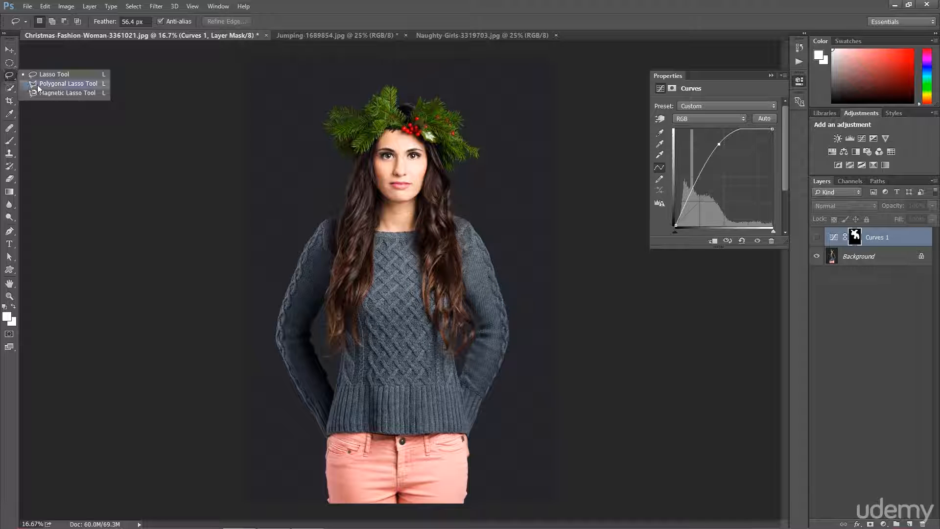
click(43, 84)
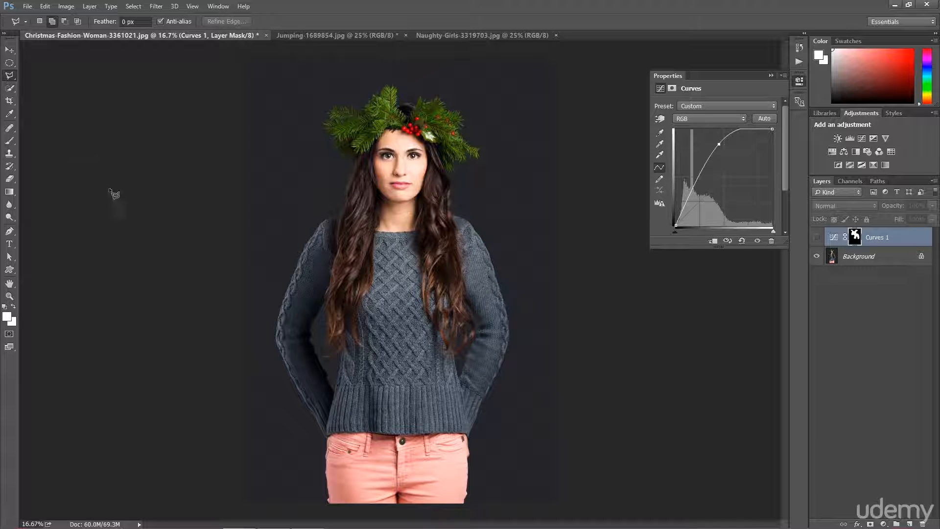
key(ctrl+equal)
key(ctrl+equal)
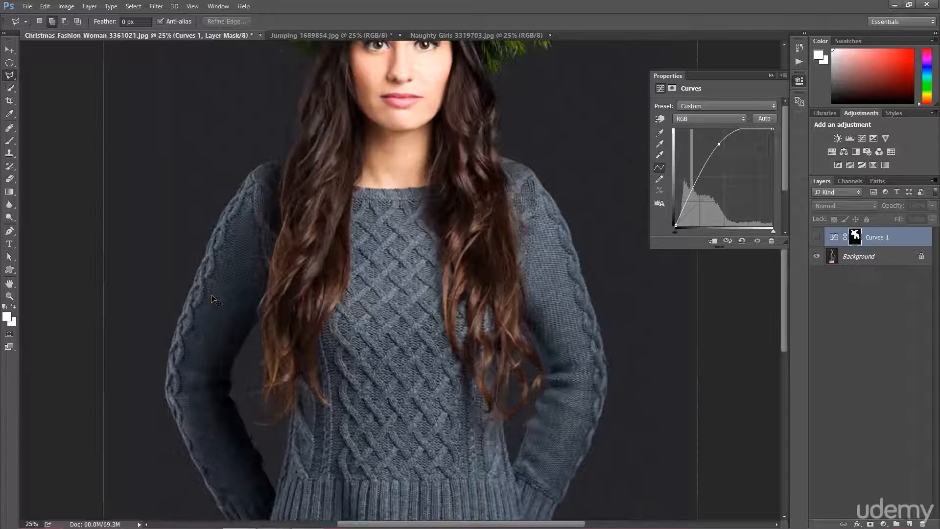
click(207, 217)
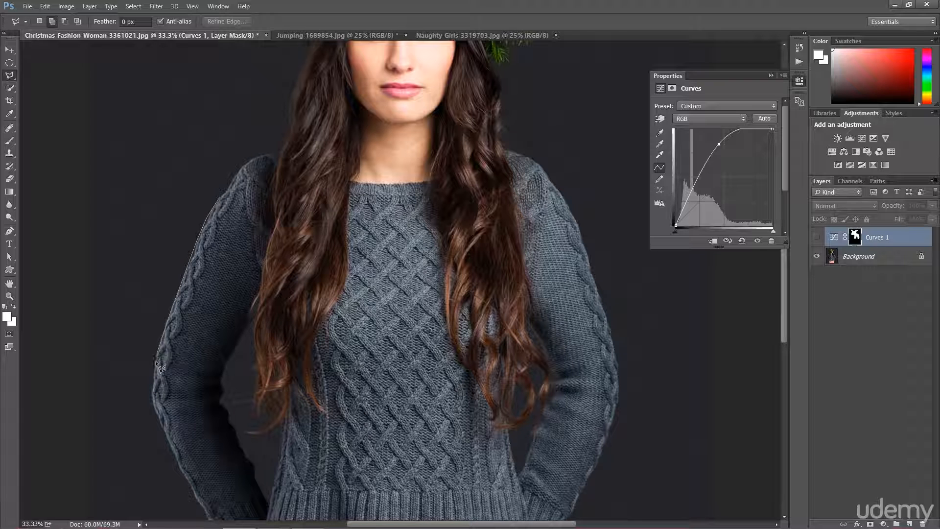
click(152, 391)
click(222, 384)
click(246, 325)
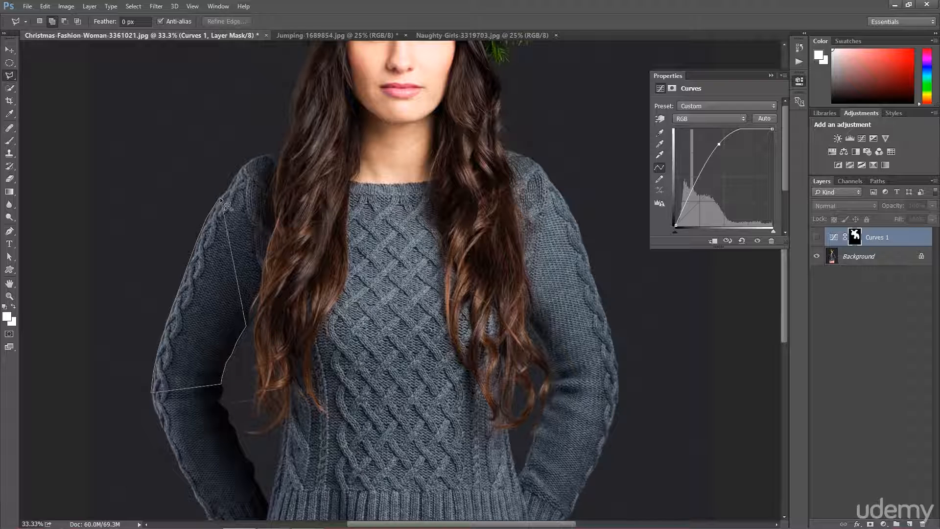
click(220, 197)
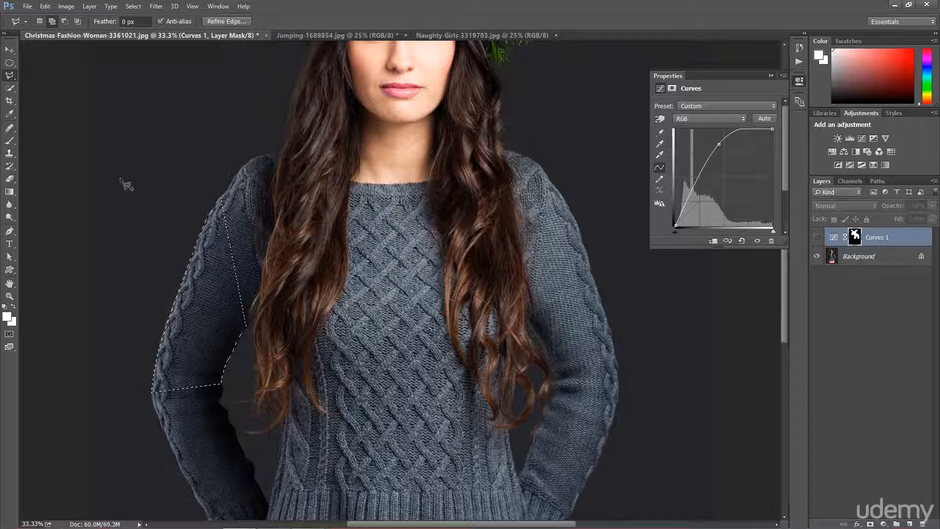
- Copy the selected upper sleeve from the Background onto a new layer
click(10, 62)
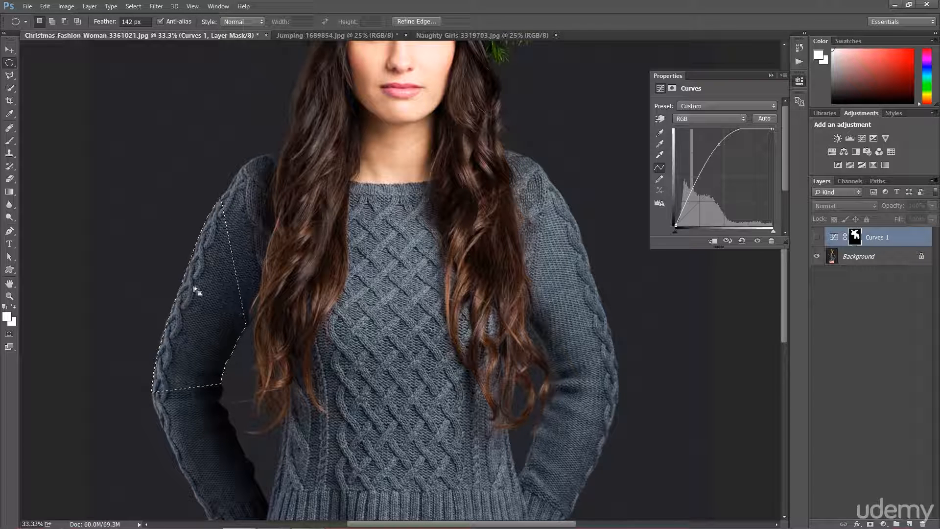
click(862, 256)
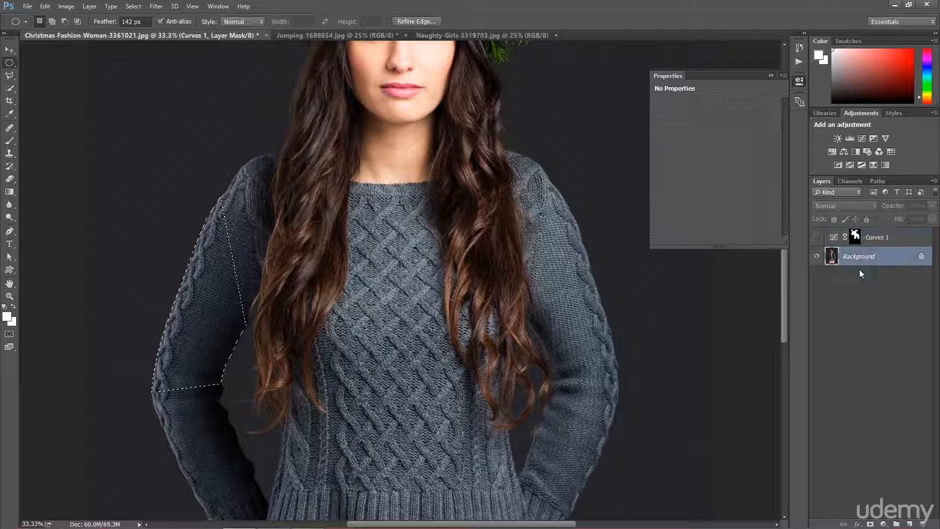
right_click(281, 205)
click(340, 290)
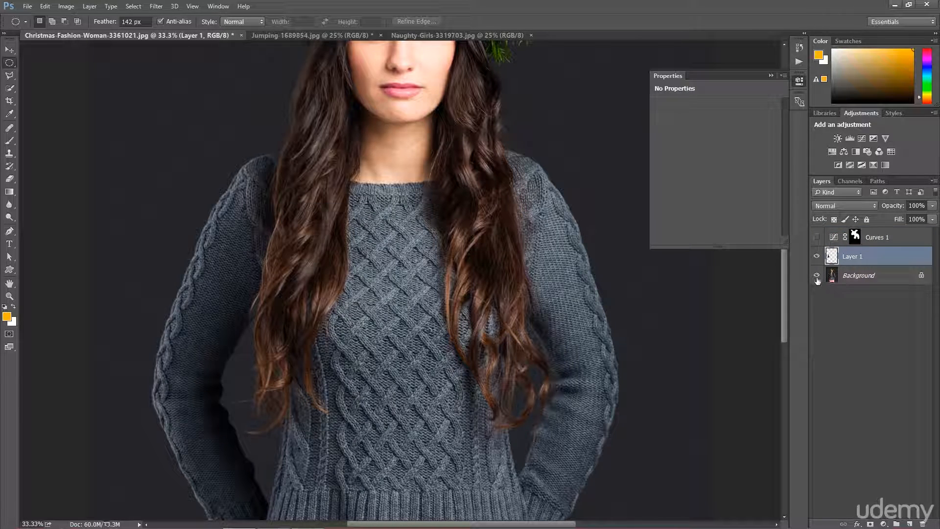
- Hide the Background to inspect the sleeve cutout, show it again, and hide the cutout layer
click(816, 275)
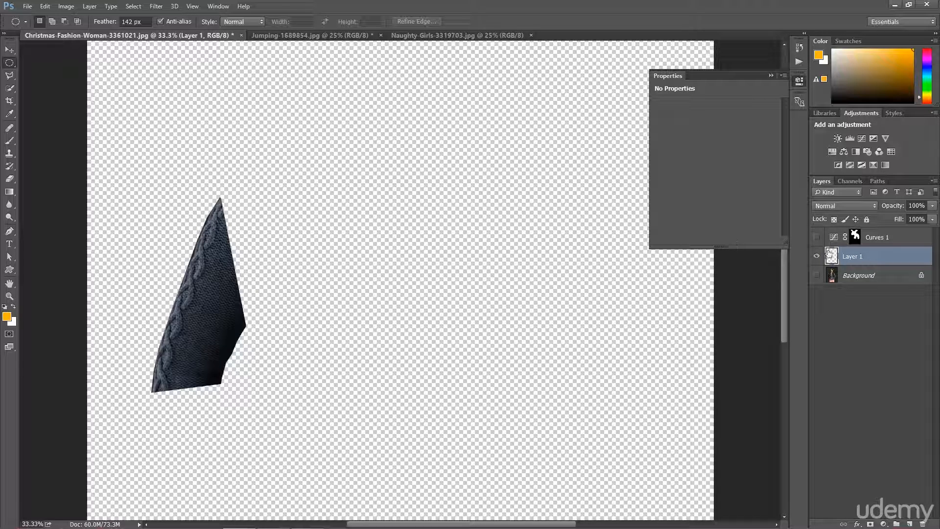
click(816, 275)
click(816, 256)
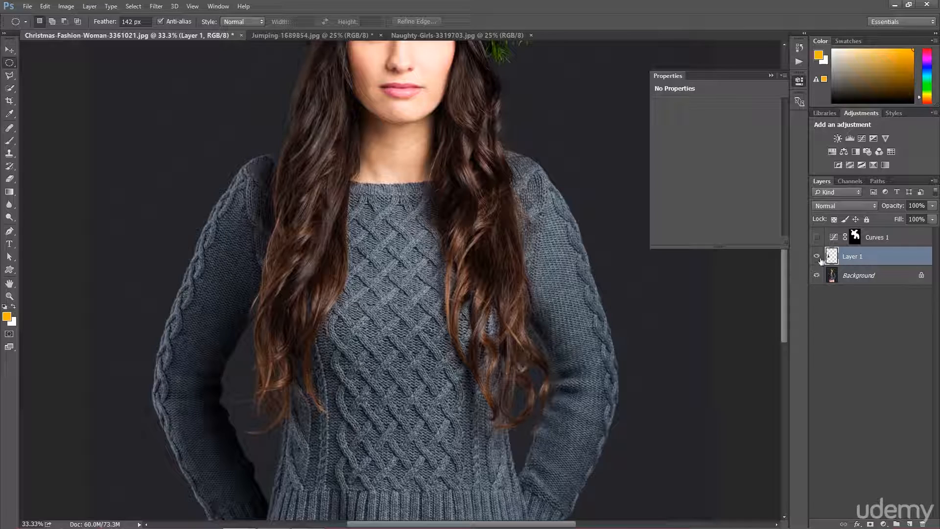
- Trace the sleeve on the image's left side with the Magnetic Lasso, from below the shoulder to the forearm, closing the selection
click(12, 78)
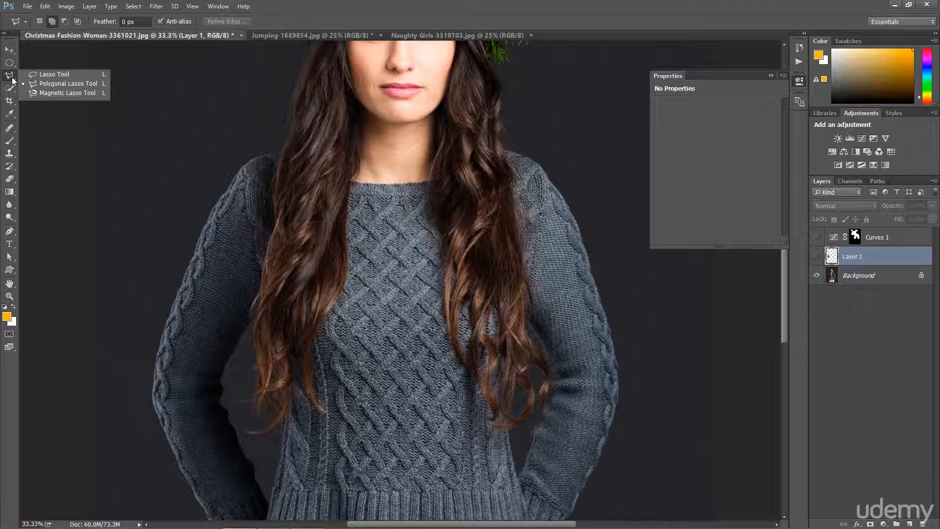
click(40, 92)
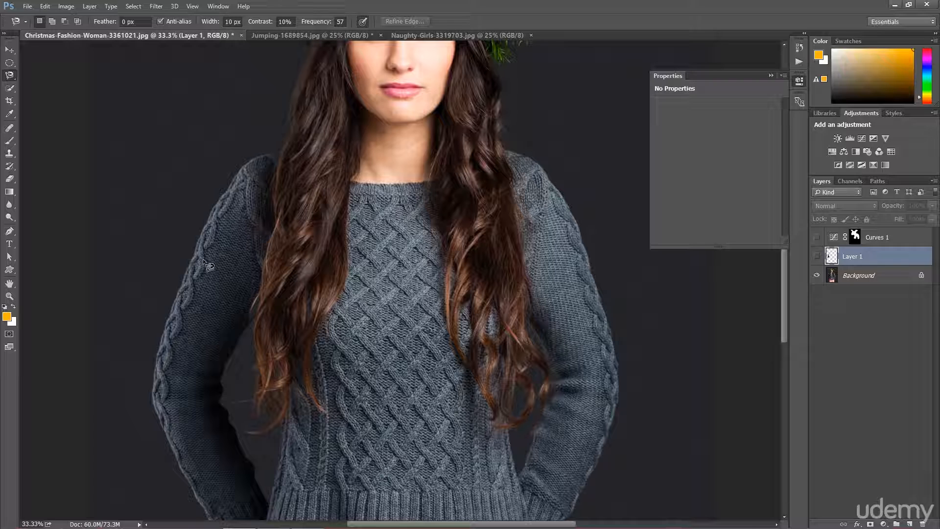
click(206, 220)
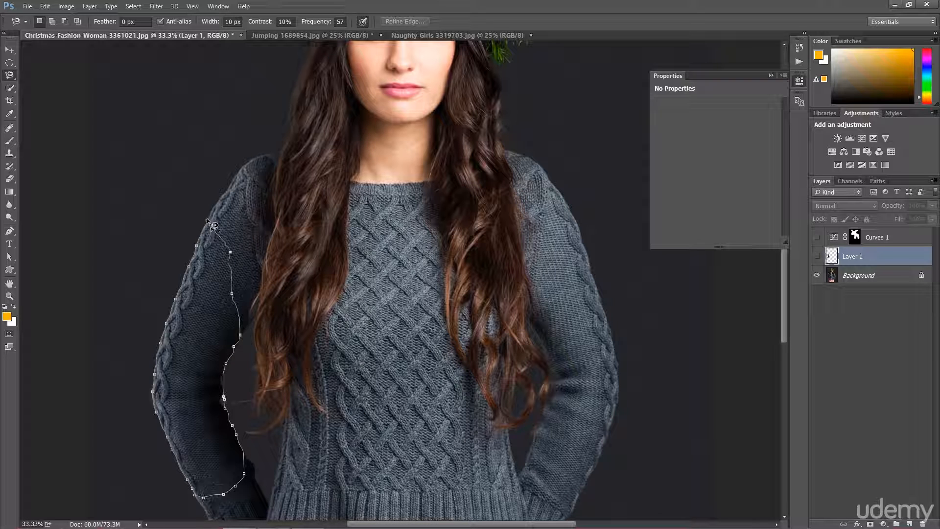
click(210, 223)
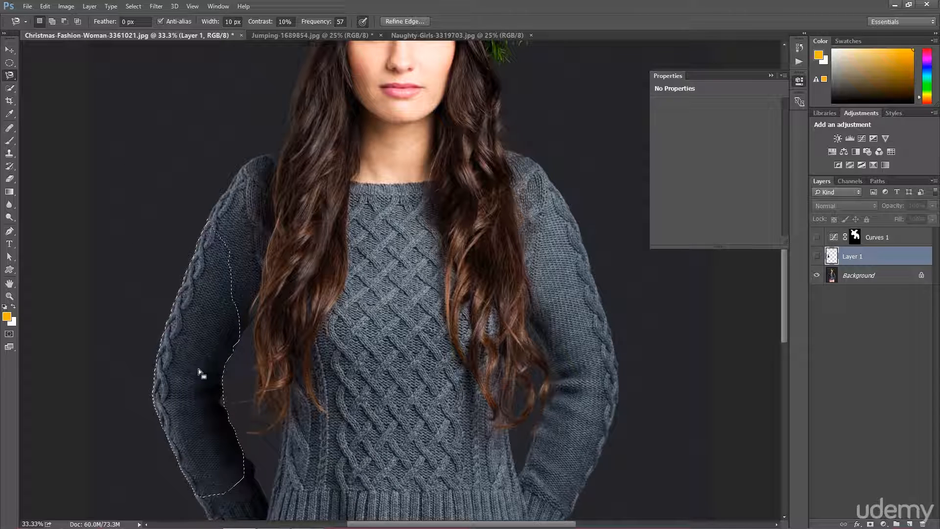
- Copy the traced sleeve from the Background onto a new layer and hide the Background to isolate the cutout
right_click(139, 243)
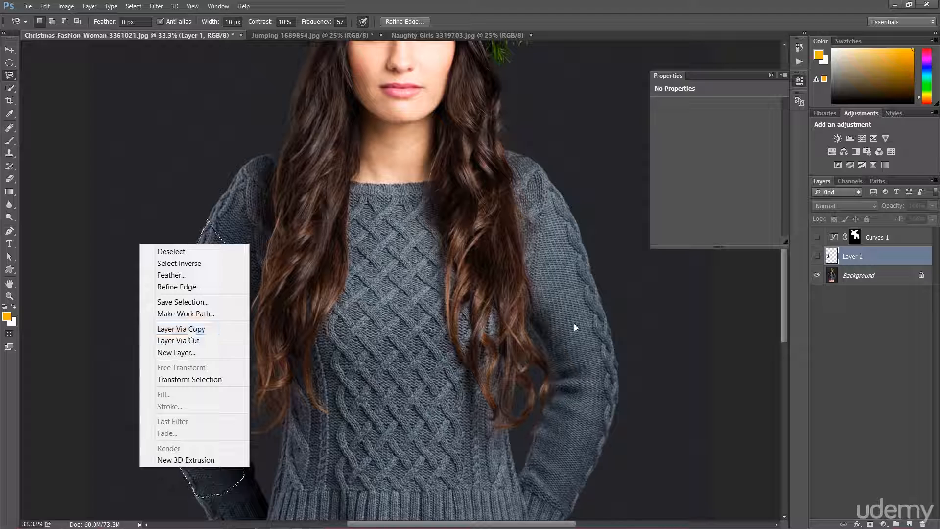
click(831, 274)
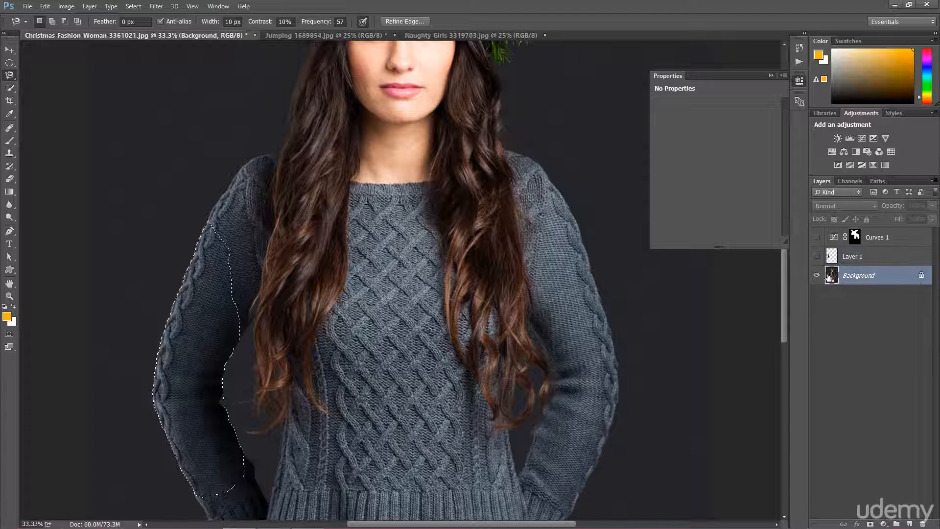
right_click(153, 237)
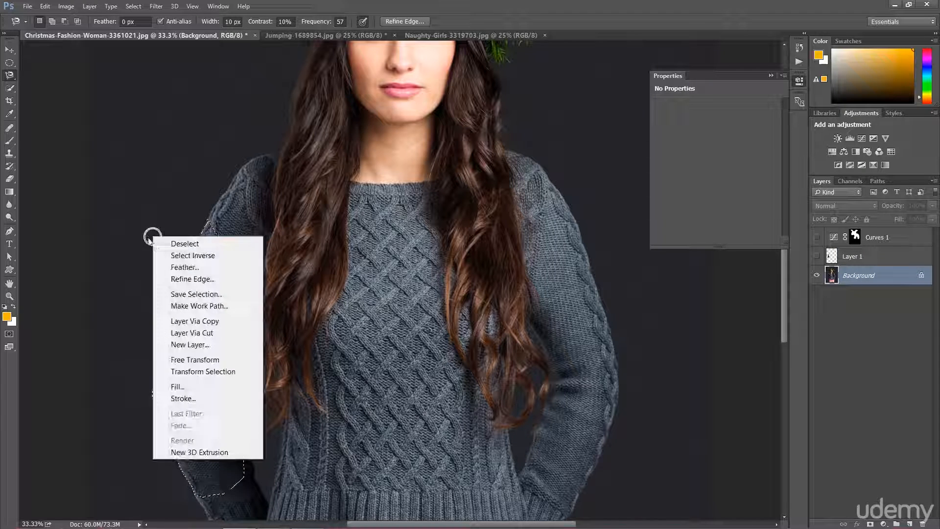
click(195, 321)
click(816, 294)
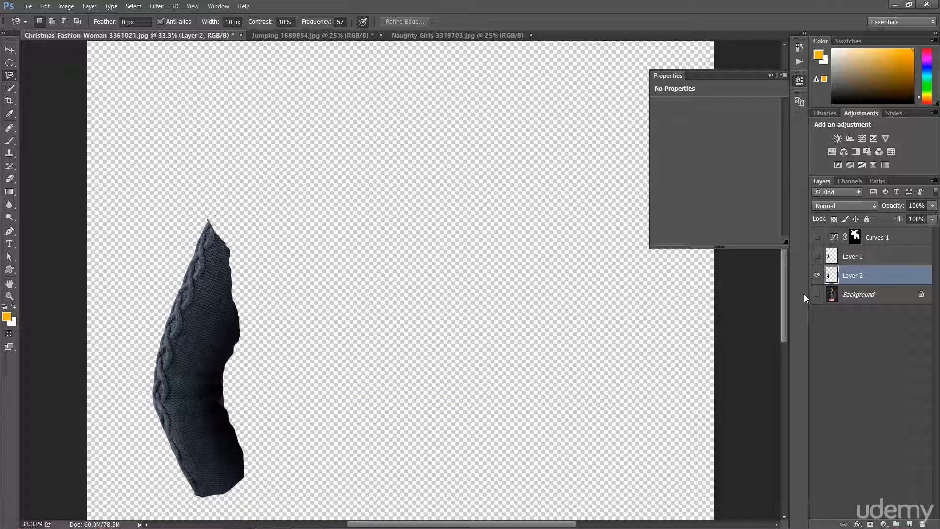